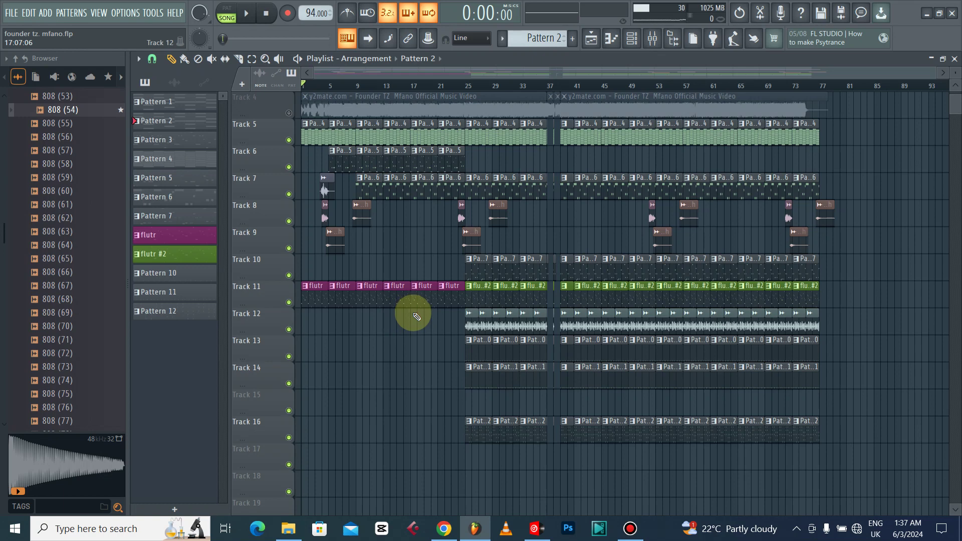
# Step: Play the arrangement from the start and view the notes of Pattern 1 on Track 1 in the piano roll
pyautogui.scroll(3, 417, 316)
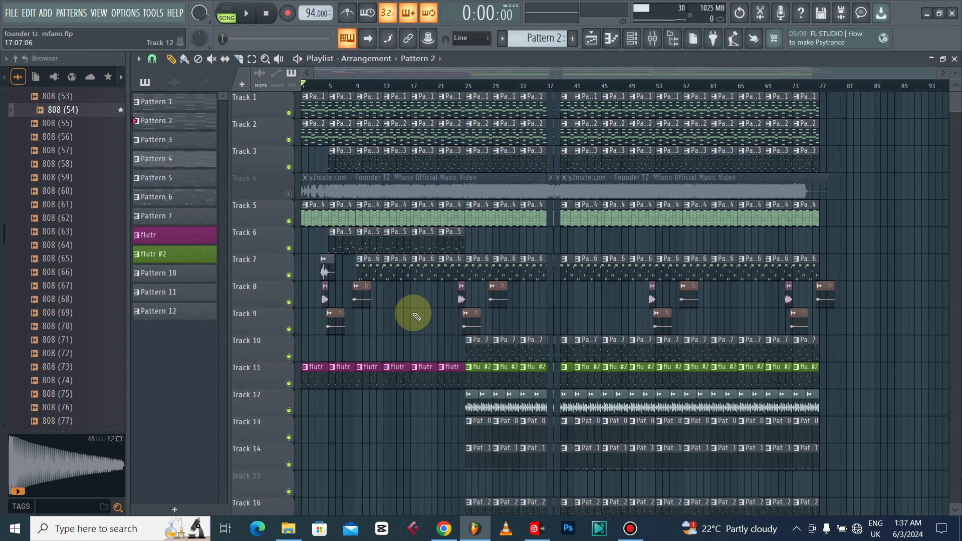
pyautogui.scroll(-5, 416, 315)
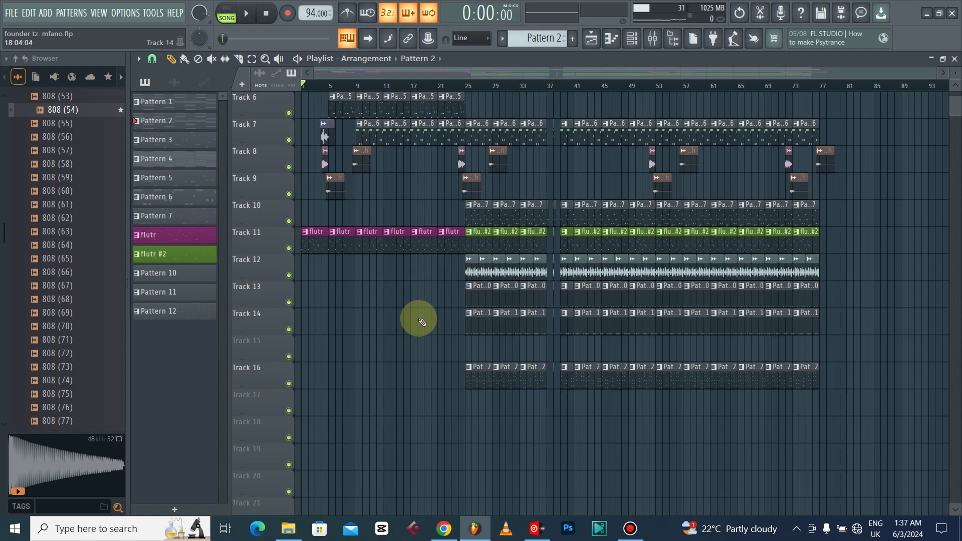
pyautogui.scroll(5, 423, 322)
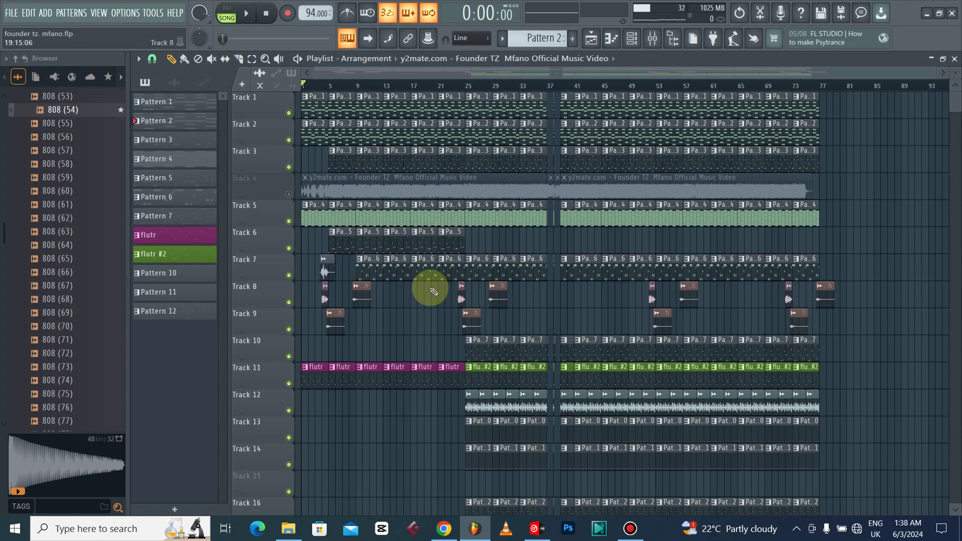
pyautogui.click(245, 20)
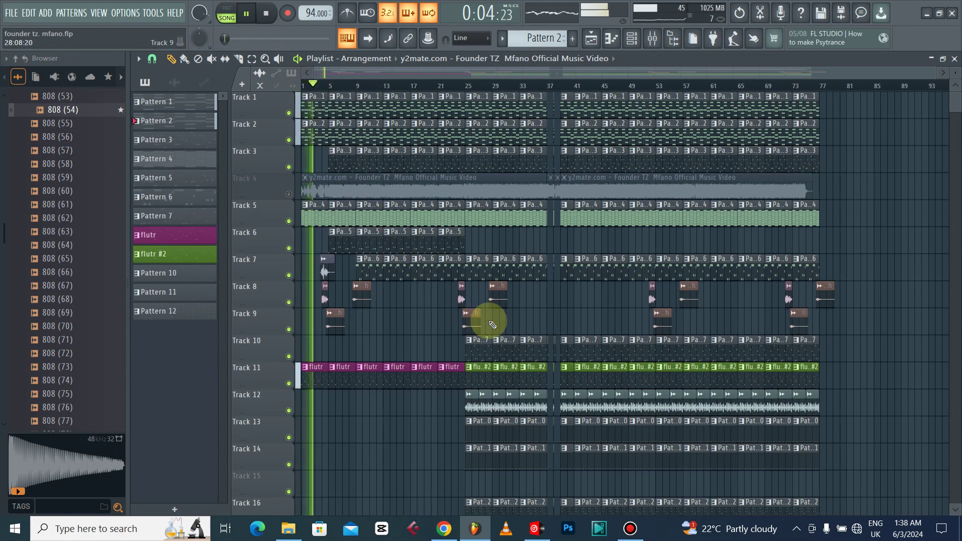
pyautogui.doubleClick(318, 99)
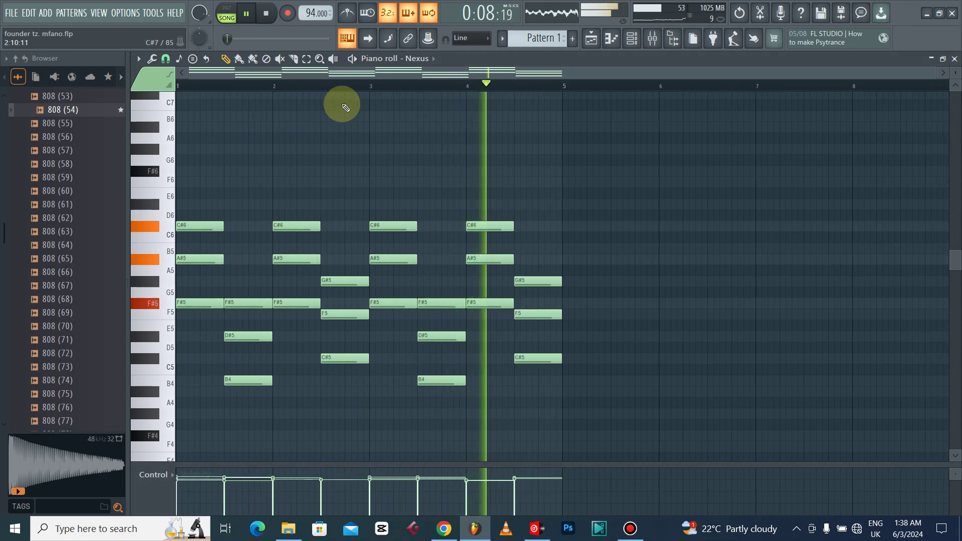
pyautogui.click(955, 59)
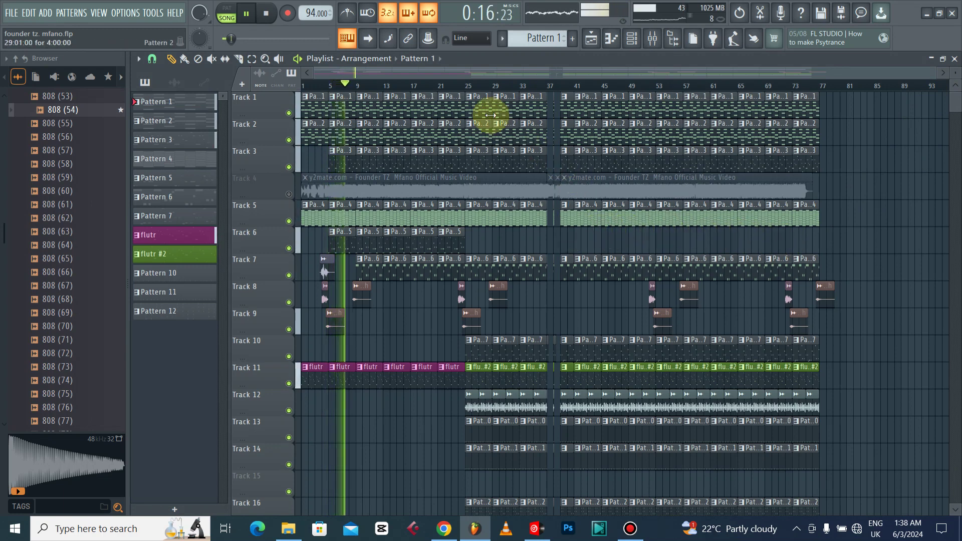
# Step: Play the song from around bar 22 and compare the section with Track 11 muted and unmuted
pyautogui.click(445, 88)
pyautogui.scroll(4, 446, 89)
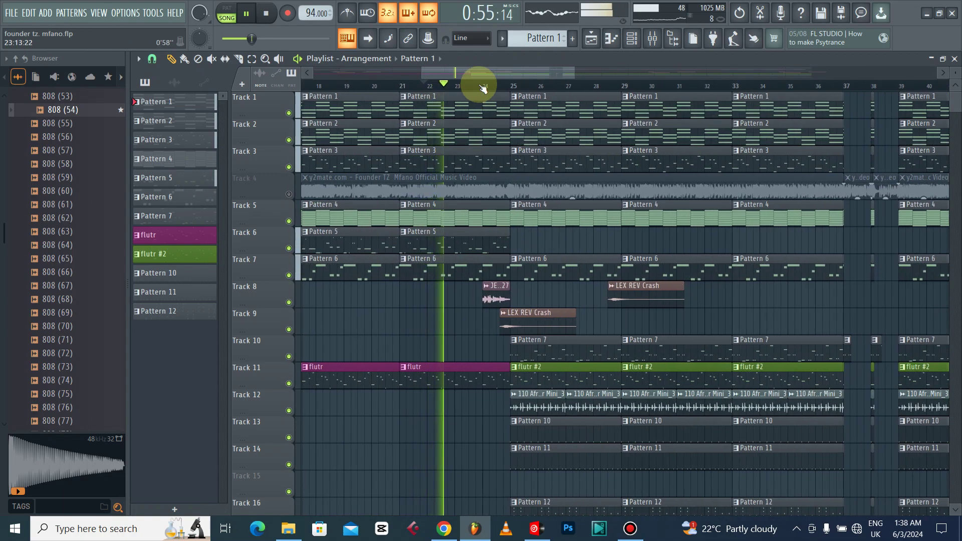
pyautogui.scroll(-6, 483, 88)
pyautogui.scroll(4, 484, 89)
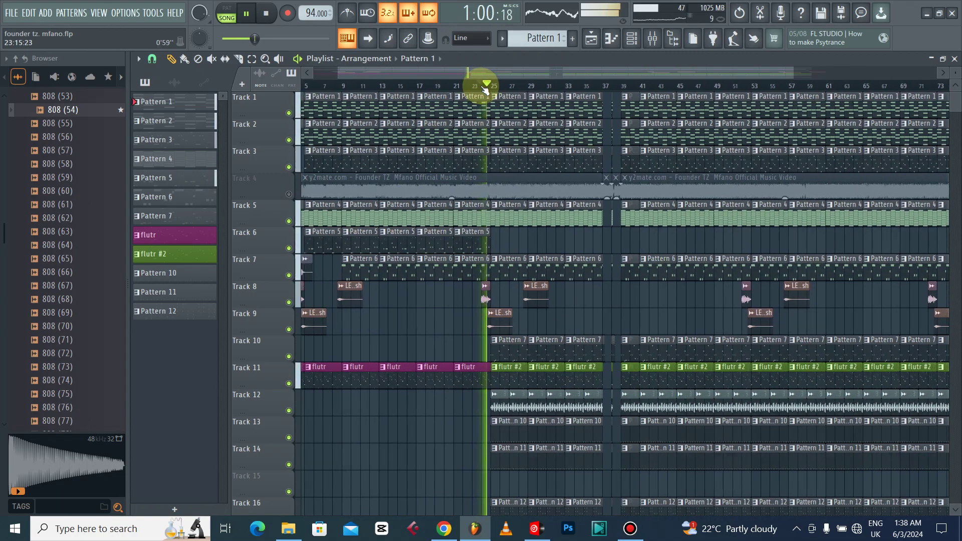
pyautogui.scroll(-5, 484, 89)
pyautogui.scroll(-1, 484, 89)
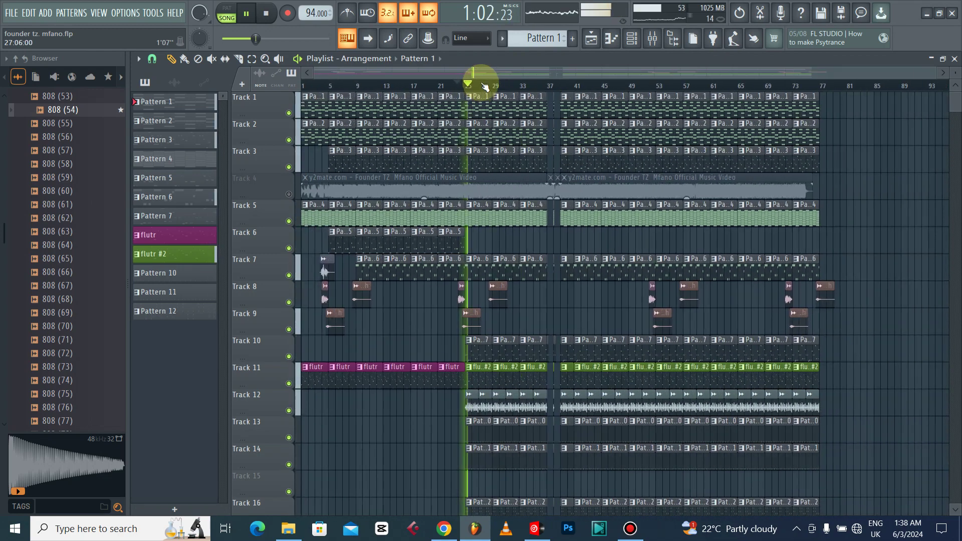
pyautogui.scroll(2, 485, 88)
pyautogui.scroll(-2, 482, 85)
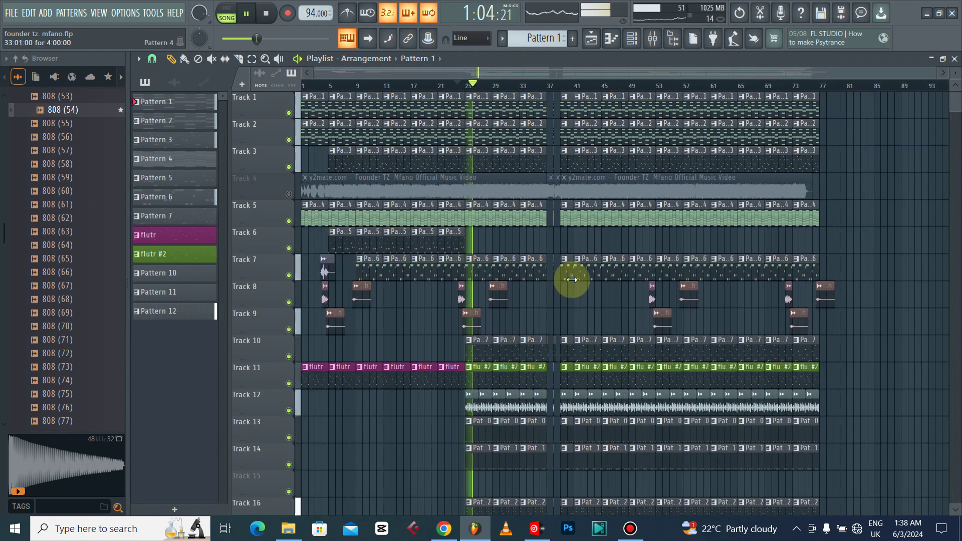
pyautogui.scroll(-3, 568, 378)
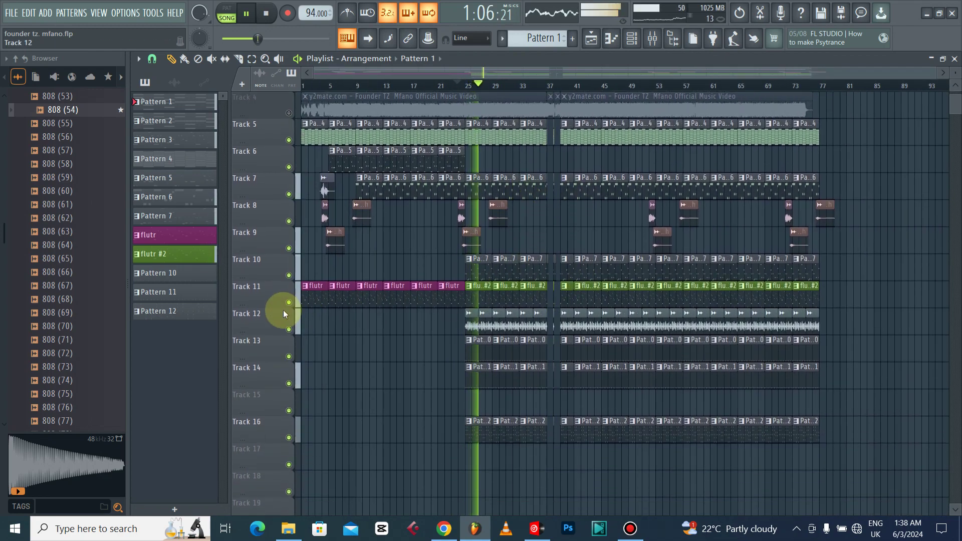
pyautogui.click(289, 303)
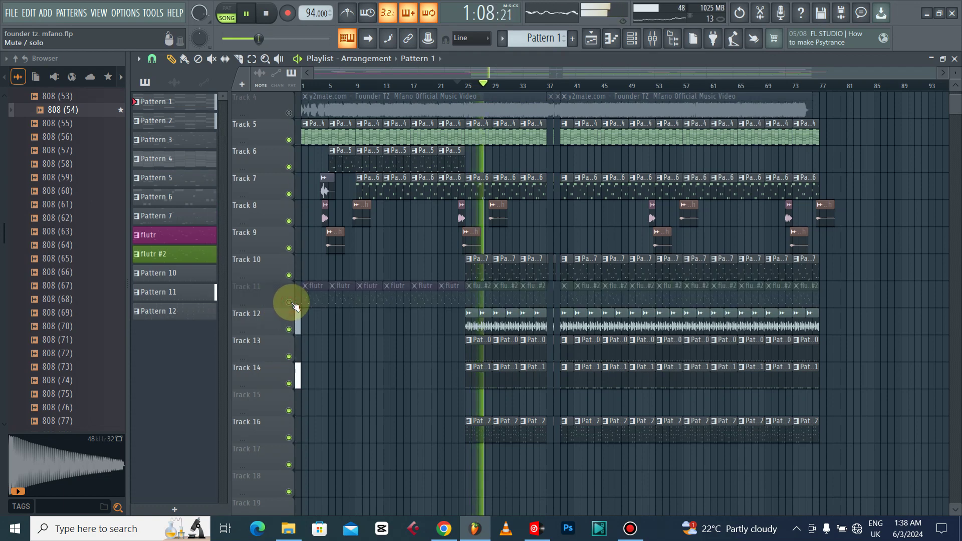
pyautogui.click(289, 303)
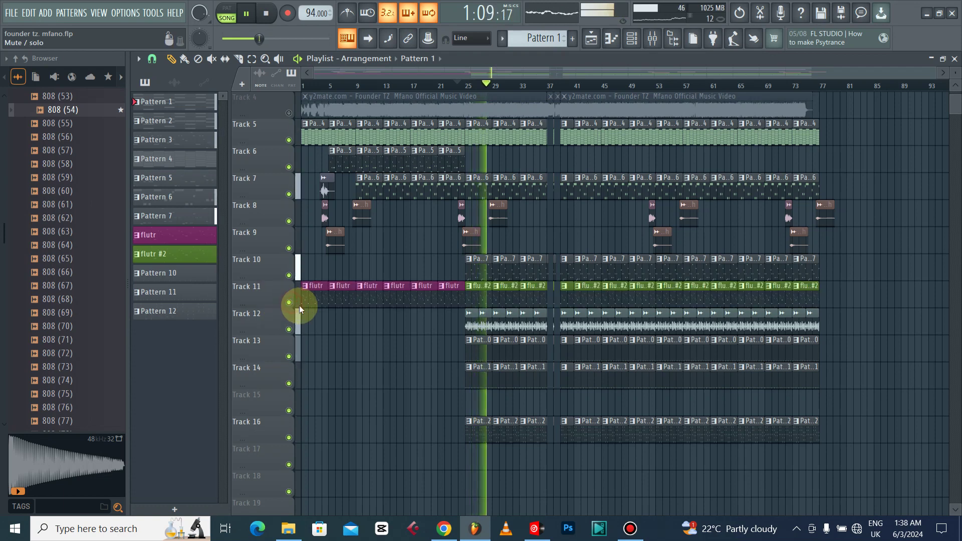
# Step: View the notes of the flutr #2 pattern in the piano roll and check the mixer channel levels during playback
pyautogui.doubleClick(508, 286)
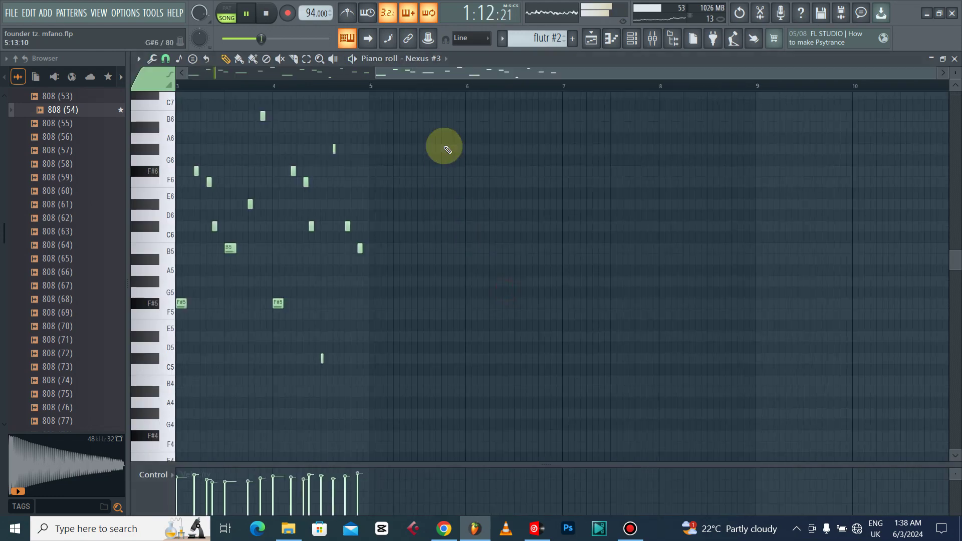
pyautogui.scroll(-5, 400, 94)
pyautogui.scroll(5, 399, 94)
pyautogui.scroll(5, 426, 130)
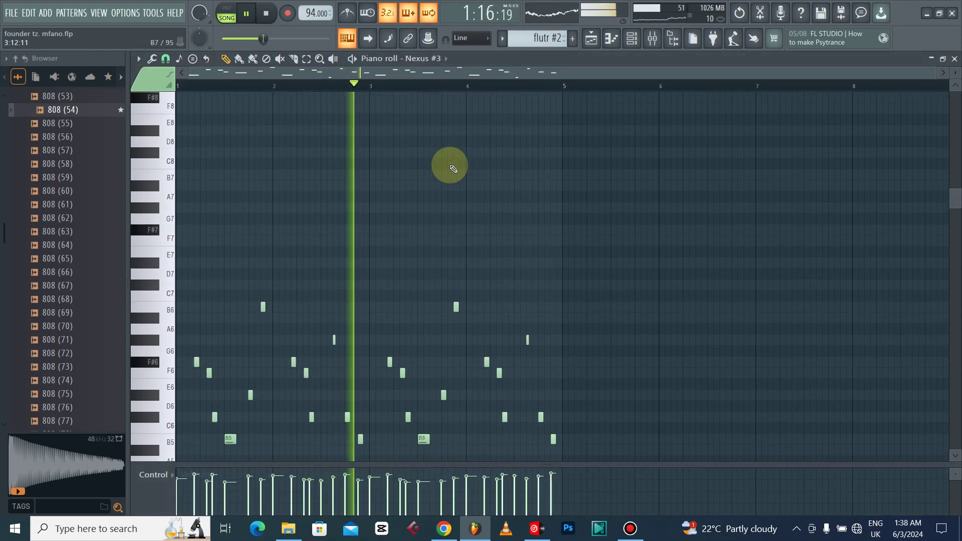
pyautogui.click(653, 39)
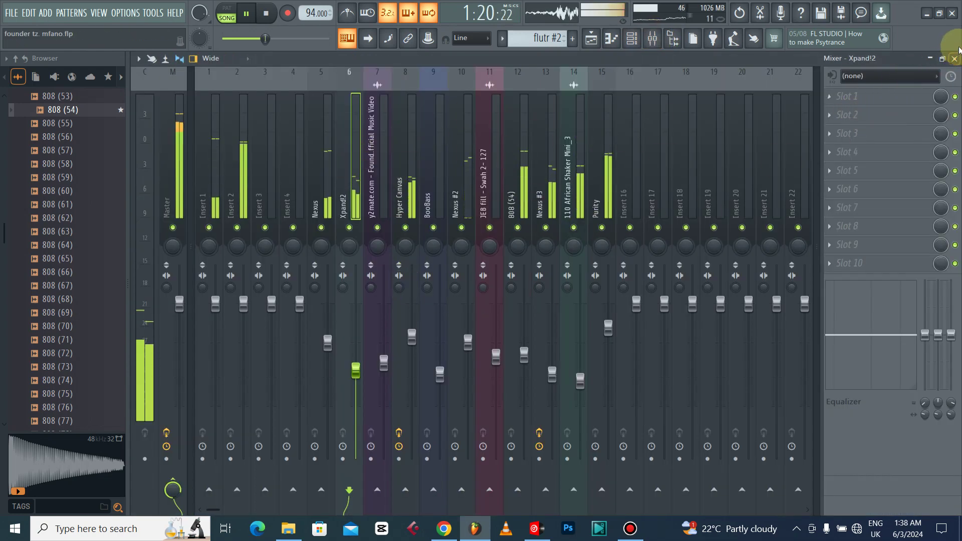
pyautogui.click(955, 58)
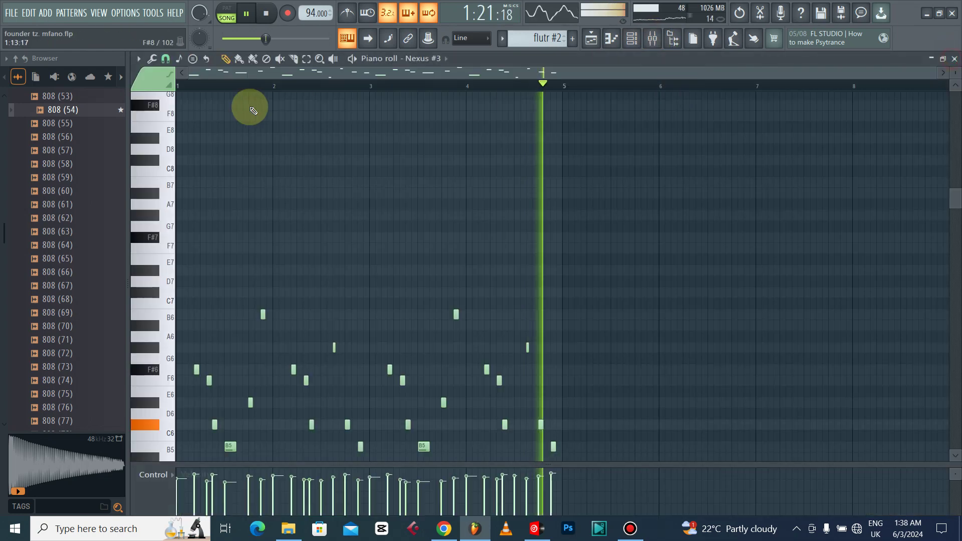
# Step: Stop playback, return the song position to the start, and leave only Tracks 1 and 2 unmuted
pyautogui.click(247, 13)
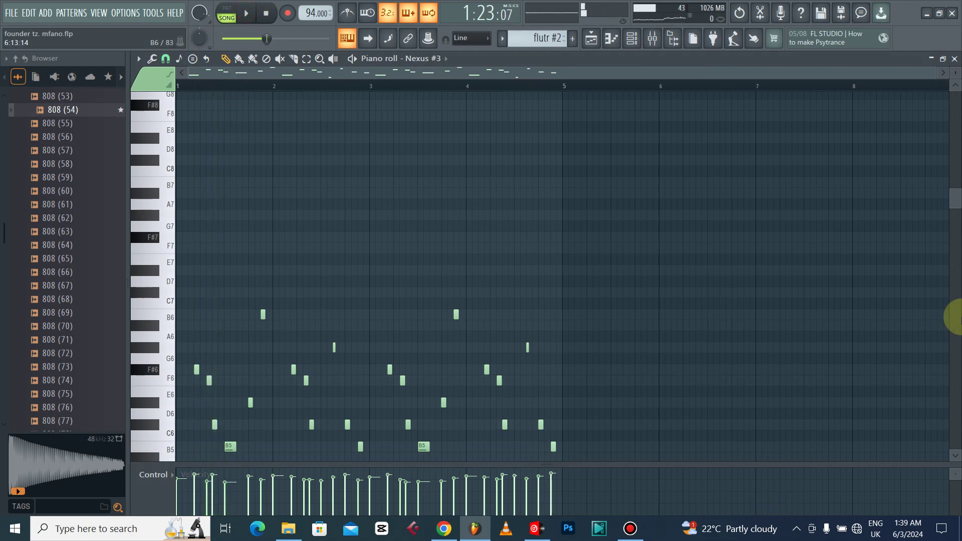
pyautogui.click(955, 59)
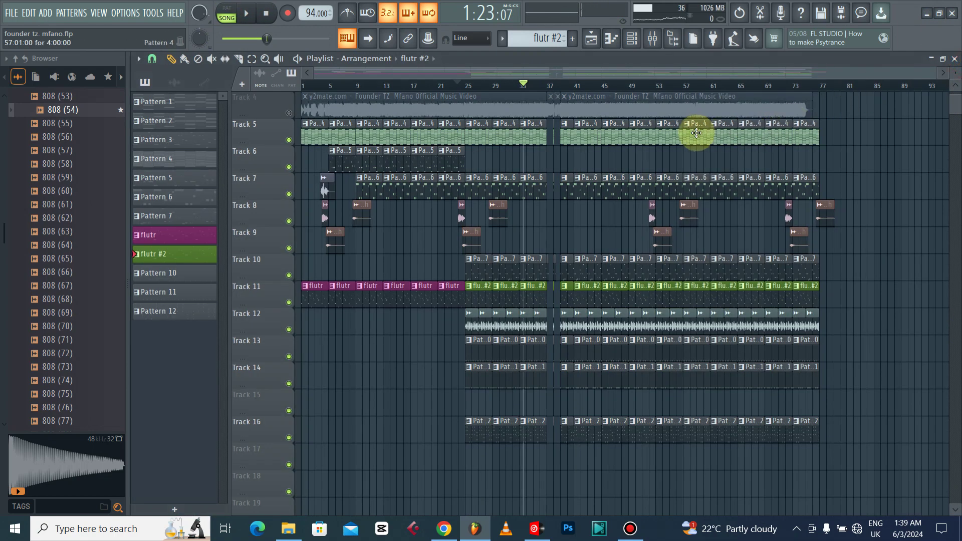
pyautogui.moveTo(530, 91); pyautogui.dragTo(10, 175)
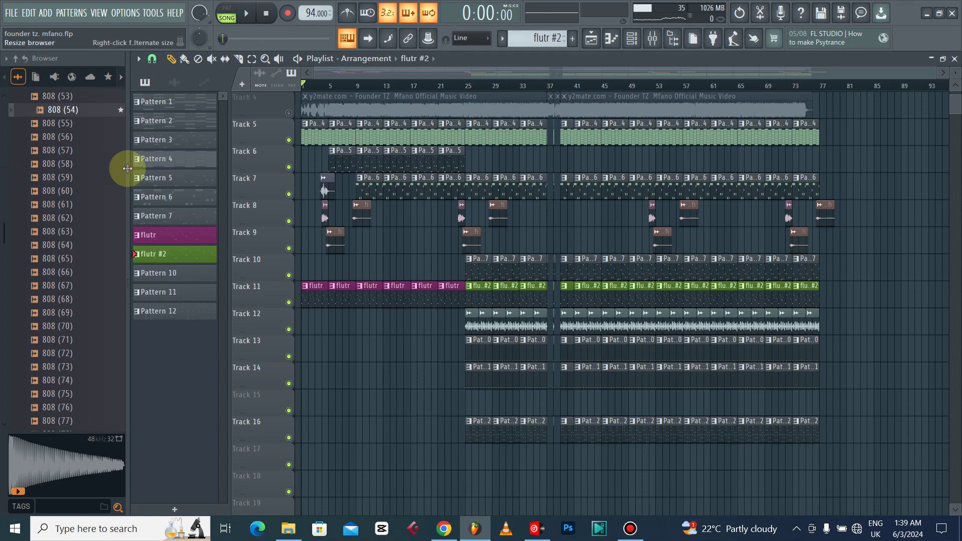
pyautogui.scroll(3, 410, 248)
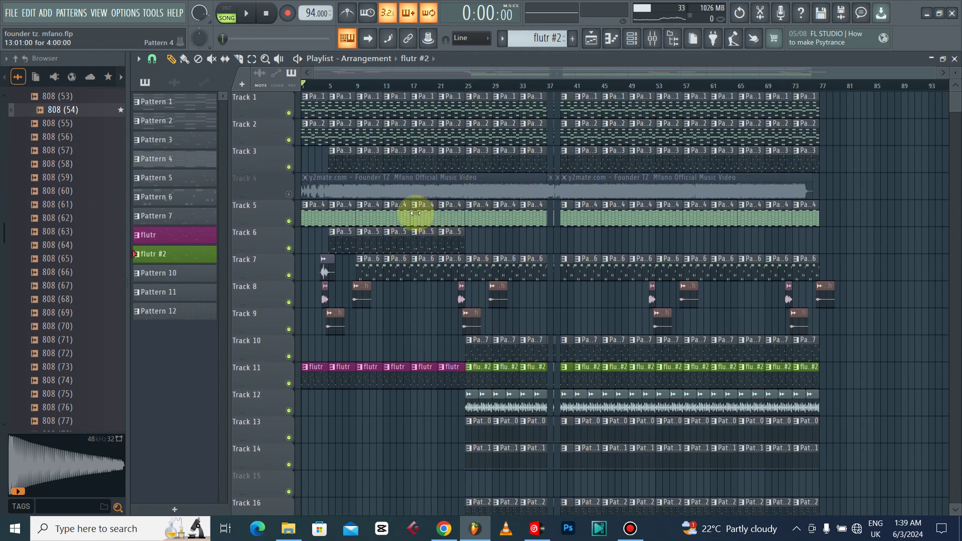
pyautogui.rightClick(290, 114)
pyautogui.click(290, 141)
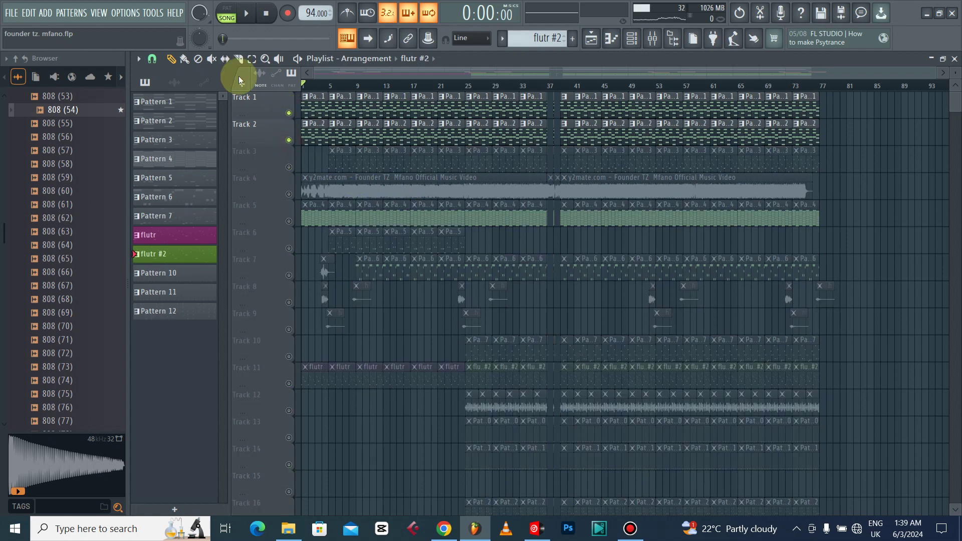
# Step: Listen to Tracks 1 and 2 alone while examining the Pattern 1 chords in the piano roll, and pause
pyautogui.click(250, 14)
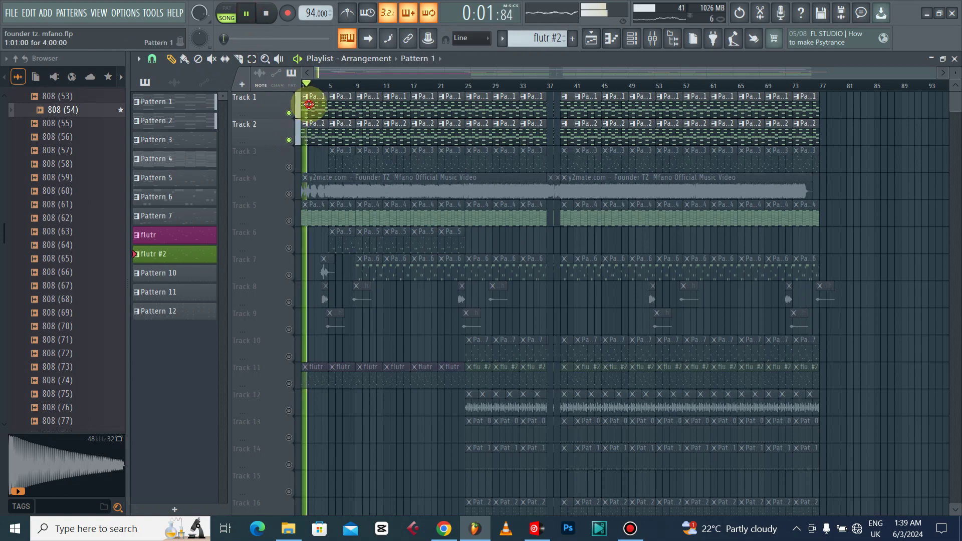
pyautogui.doubleClick(309, 104)
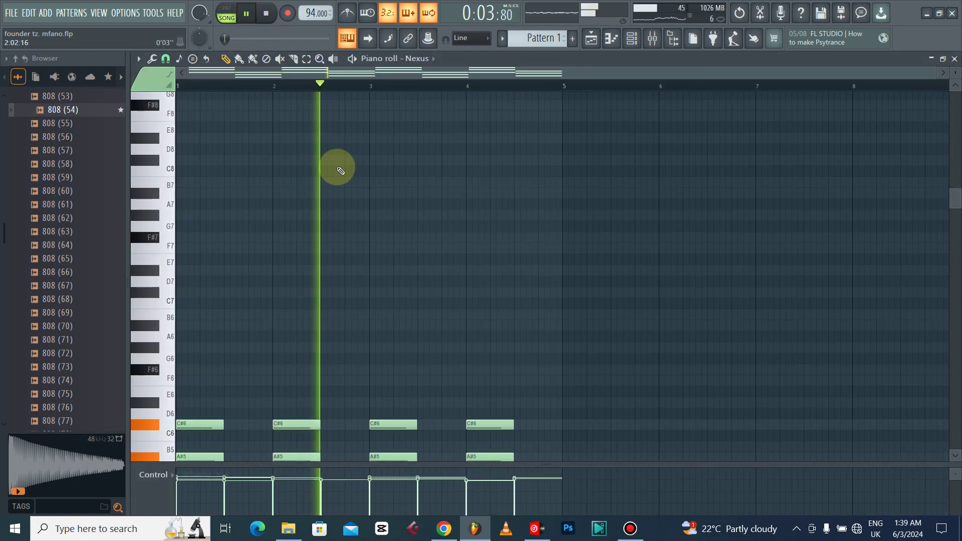
pyautogui.scroll(-5, 389, 252)
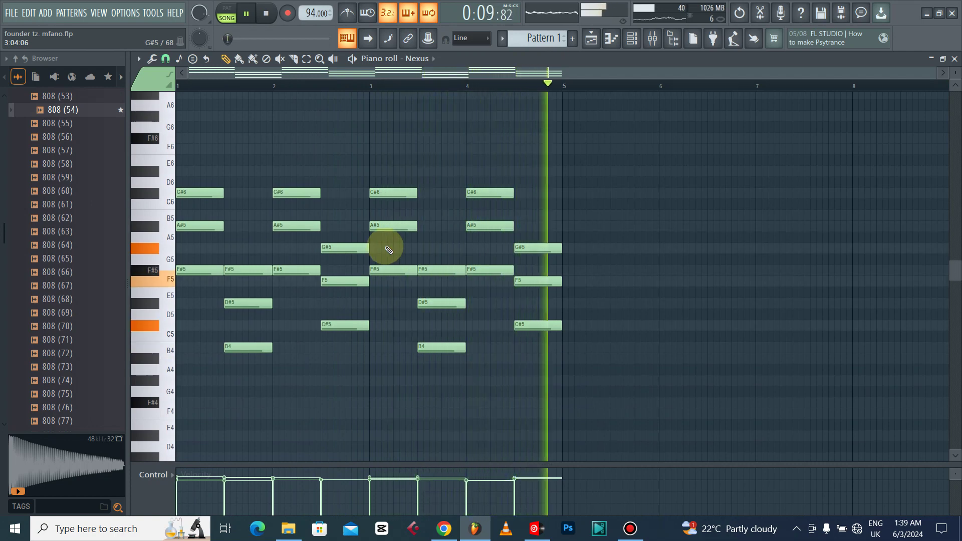
pyautogui.click(252, 20)
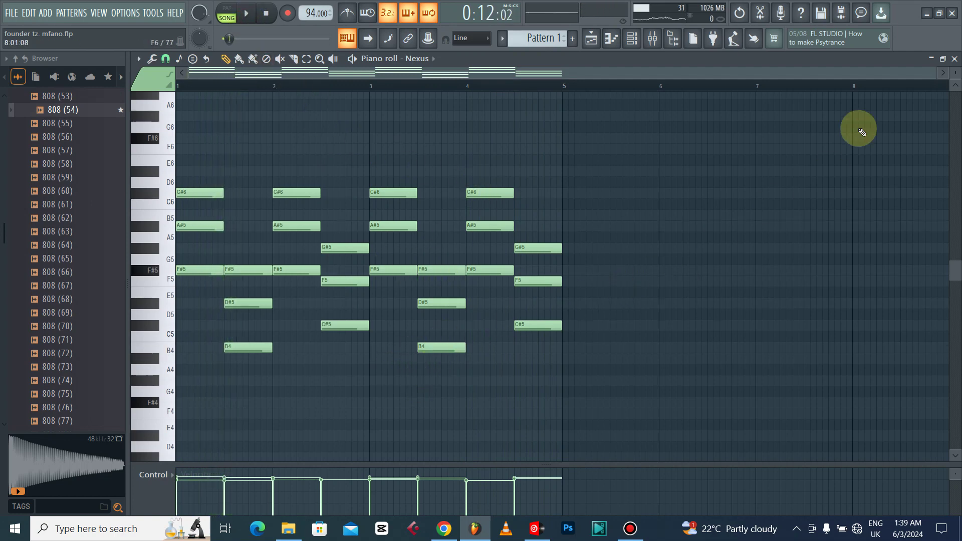
pyautogui.click(955, 59)
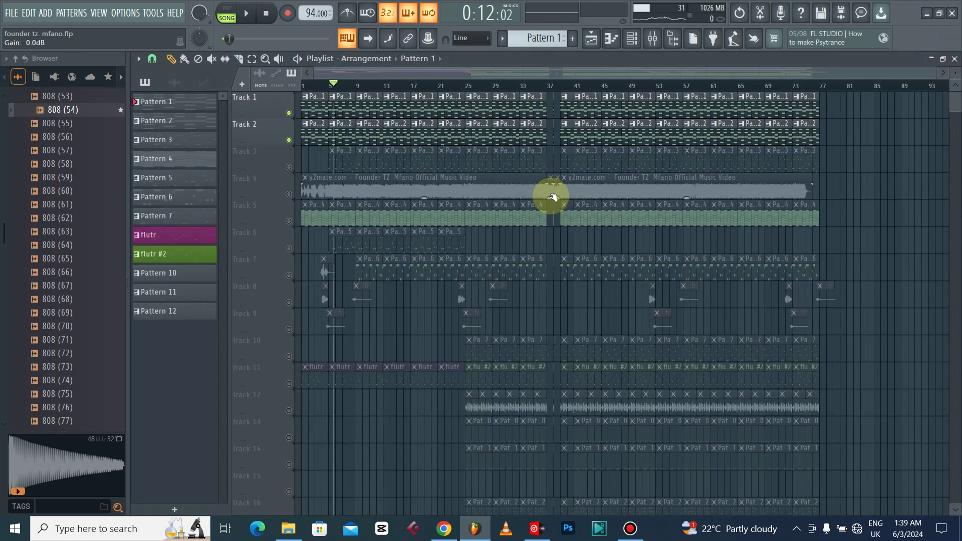
# Step: Unmute Track 3 and play it with the first two tracks while viewing the Pattern 3 notes
pyautogui.click(290, 168)
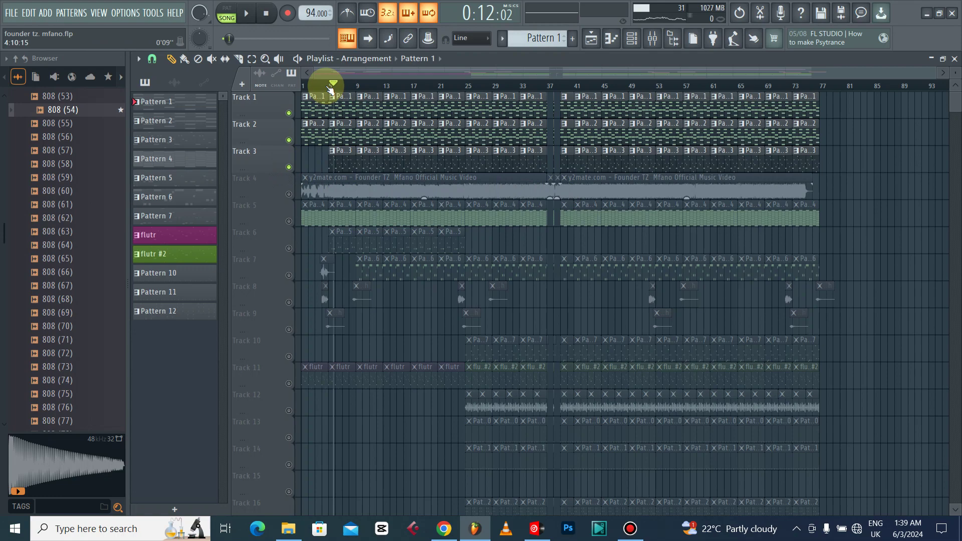
pyautogui.doubleClick(370, 153)
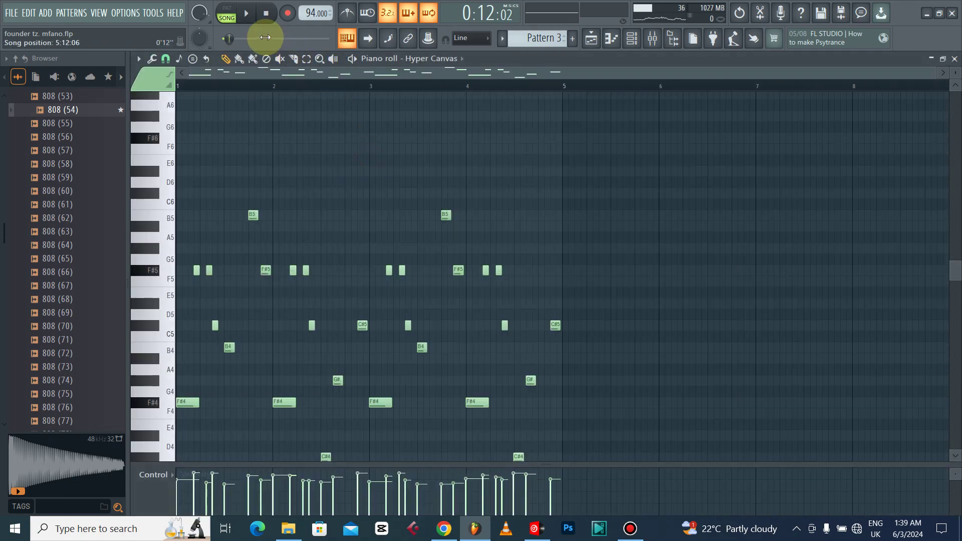
pyautogui.click(247, 15)
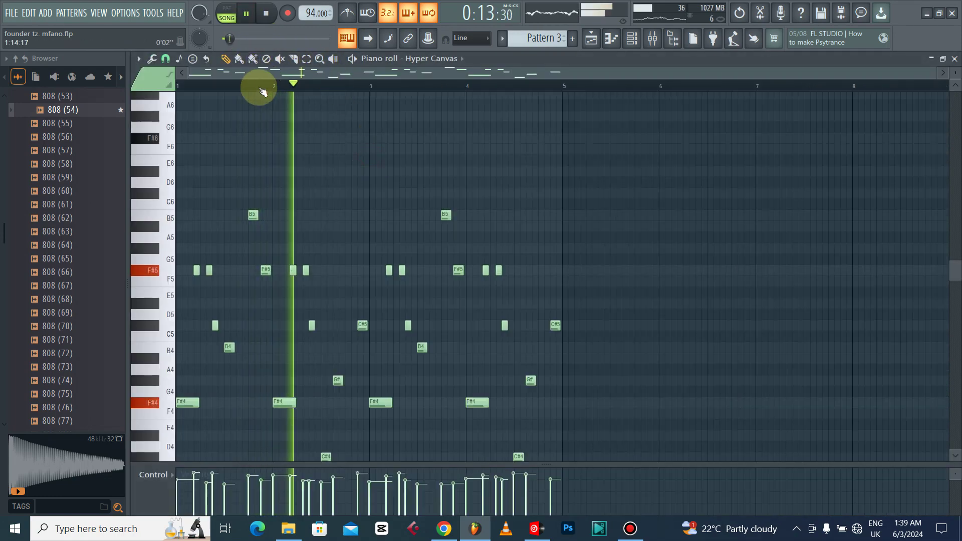
pyautogui.click(955, 58)
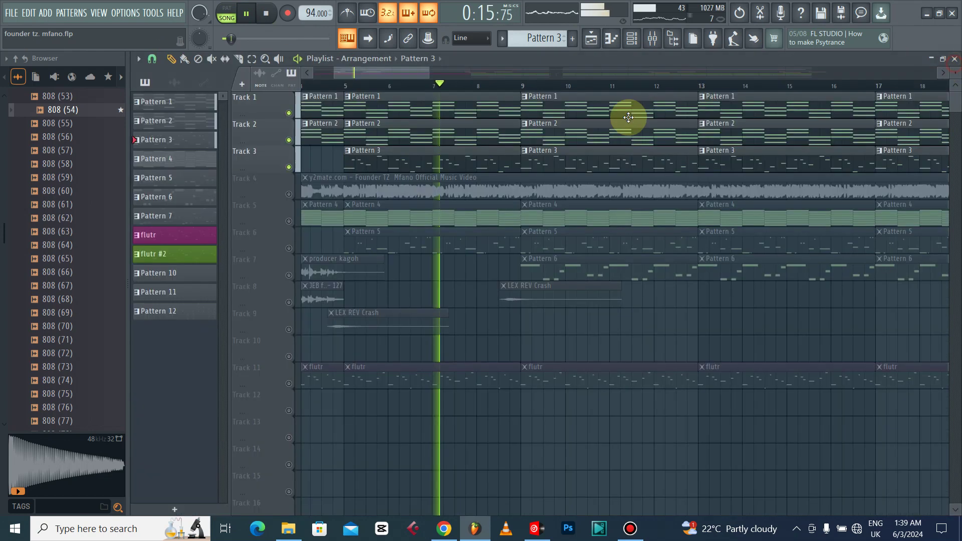
# Step: Mute Track 1 and reopen Pattern 3 in the piano roll while the song plays
pyautogui.click(288, 113)
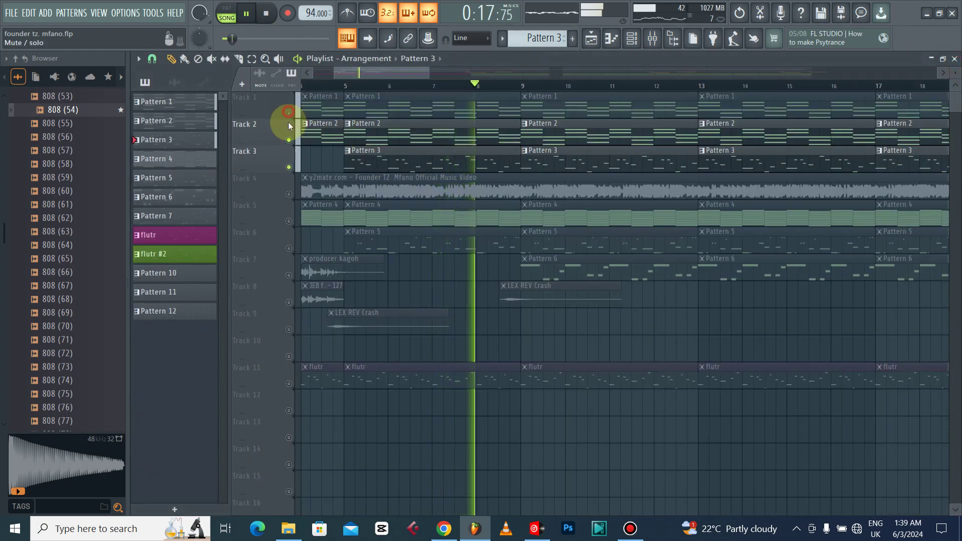
pyautogui.doubleClick(393, 161)
pyautogui.hscroll(-2, 396, 88)
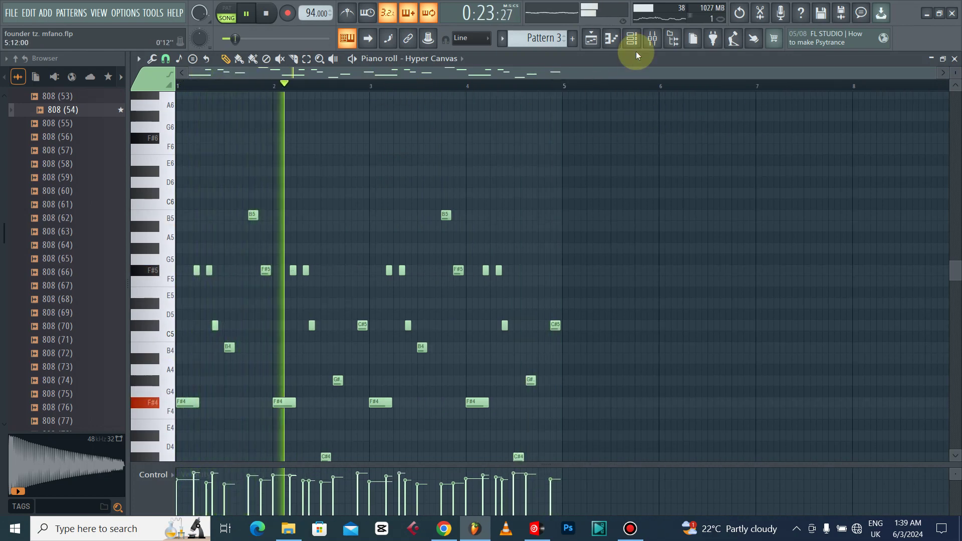
# Step: Stop playback, show the channel rack and open the Hyper Canvas instrument used by Pattern 3
pyautogui.click(630, 39)
pyautogui.press('space')
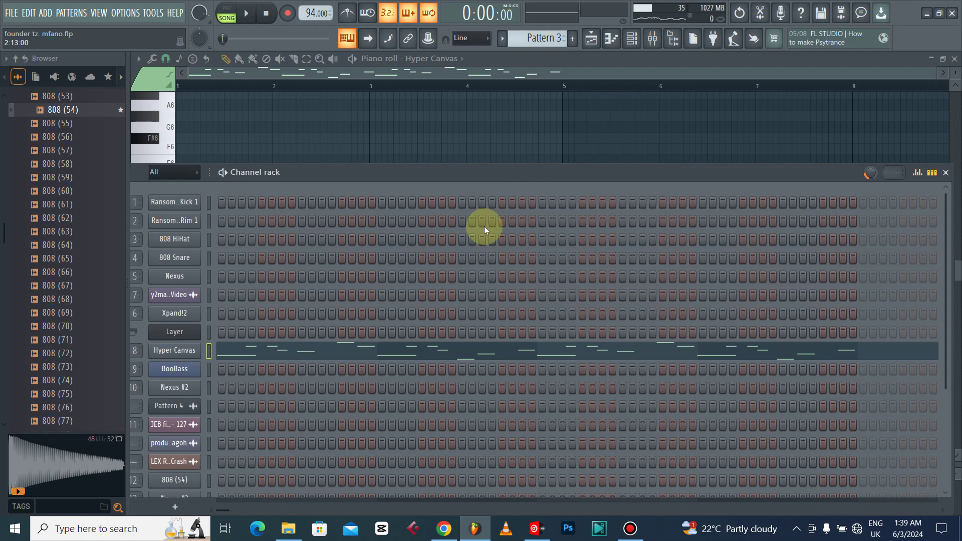
pyautogui.click(186, 350)
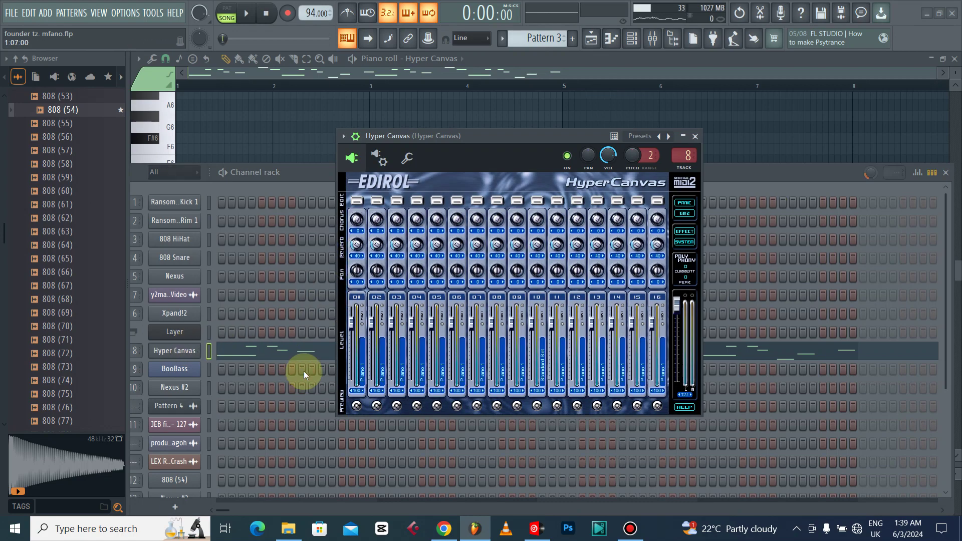
# Step: Set the first Hyper Canvas part to the Guitar preset 025 000 Nylon Gt. and close the instrument
pyautogui.rightClick(364, 352)
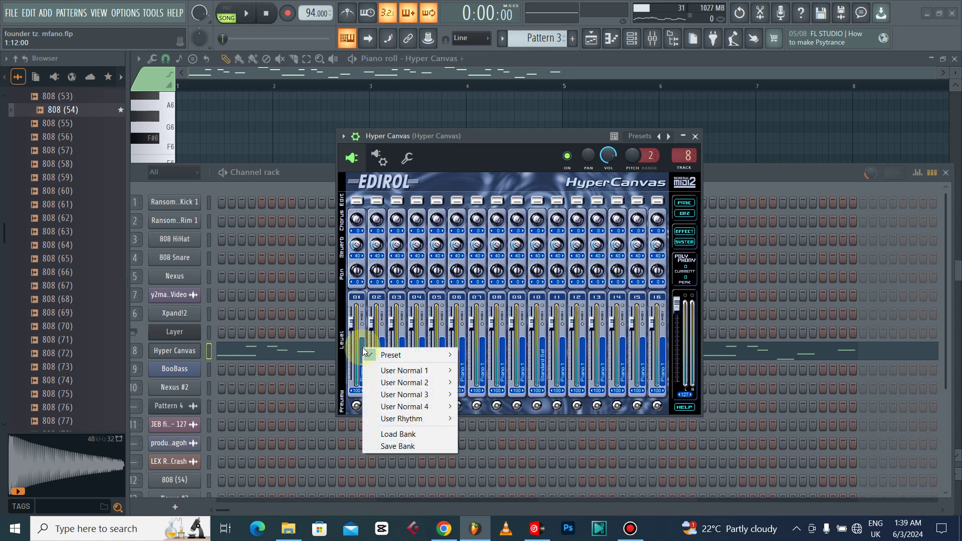
pyautogui.moveTo(410, 358)
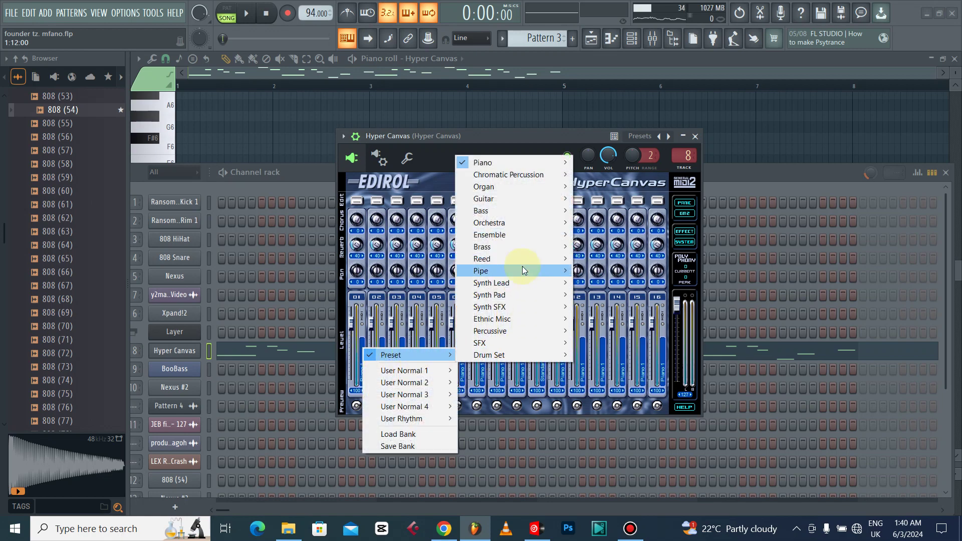
pyautogui.moveTo(543, 203)
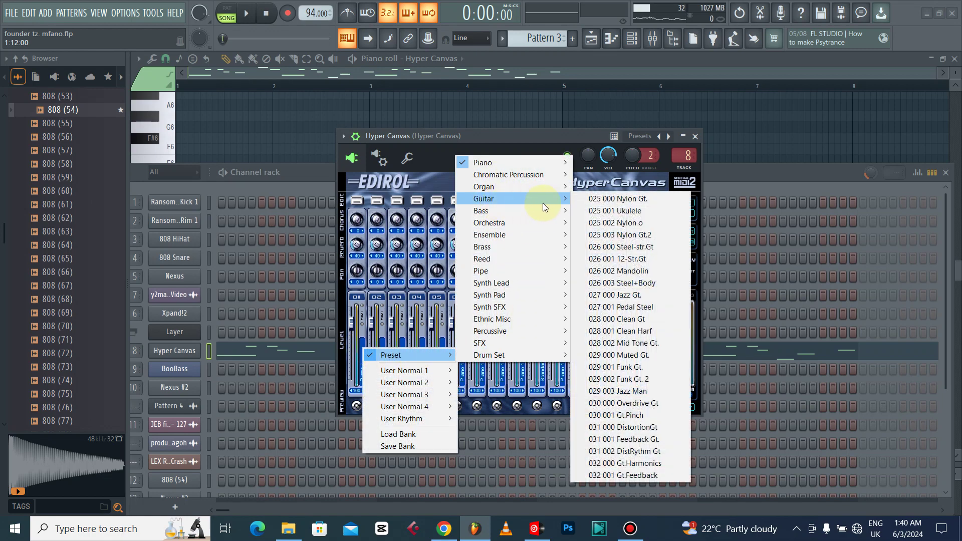
pyautogui.click(629, 200)
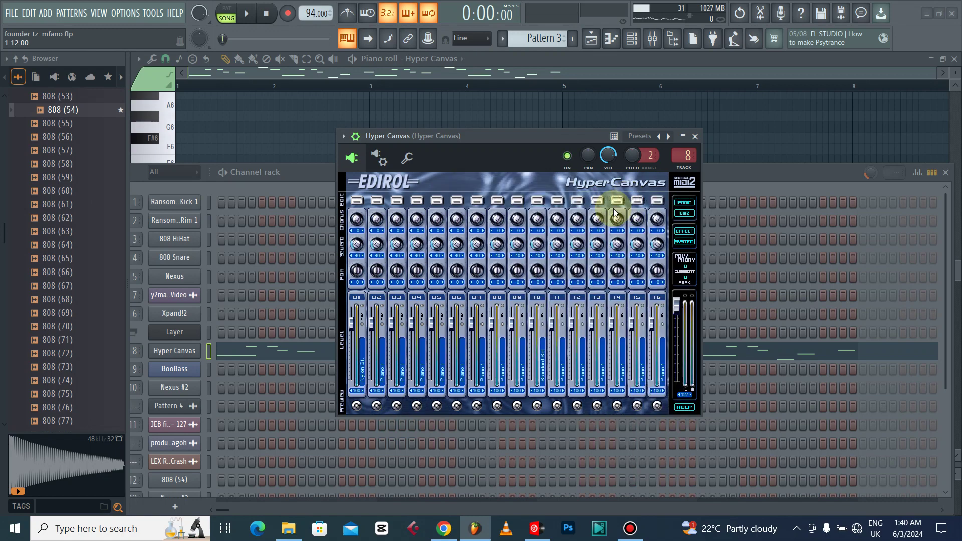
pyautogui.click(695, 138)
# Step: Play Track 3 alone from bar 5 while examining the Pattern 3 notes in the piano roll, and return to the playlist
pyautogui.click(249, 351)
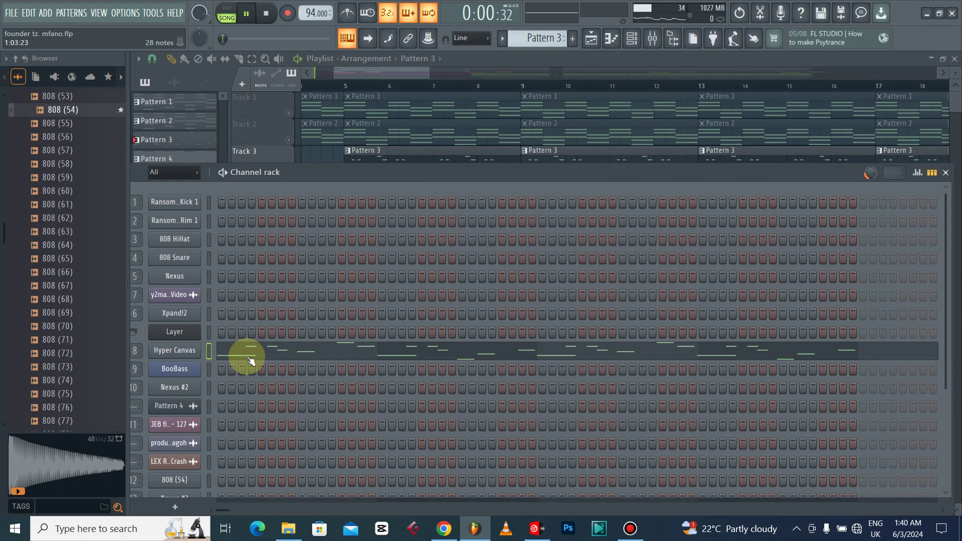
pyautogui.press('F6')
pyautogui.scroll(-5, 342, 79)
pyautogui.click(344, 83)
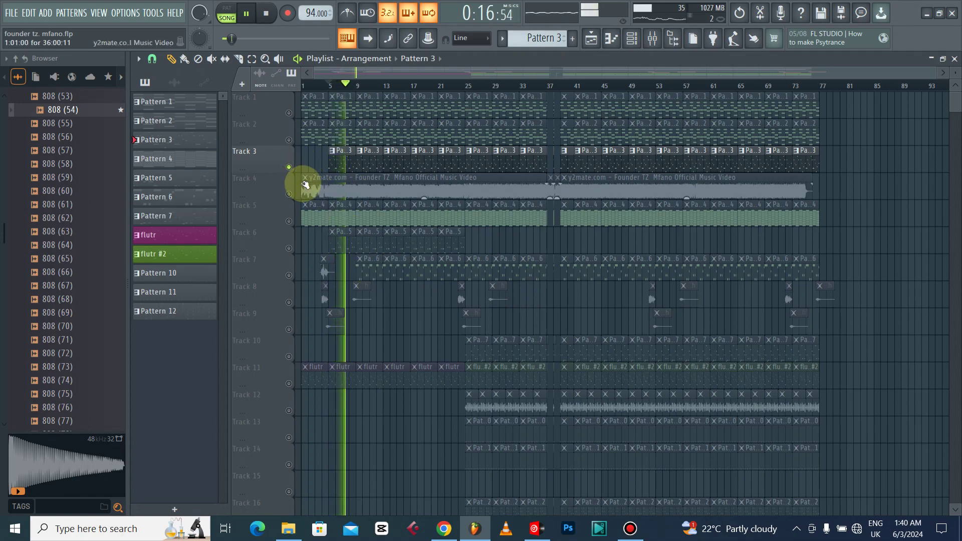
pyautogui.doubleClick(344, 156)
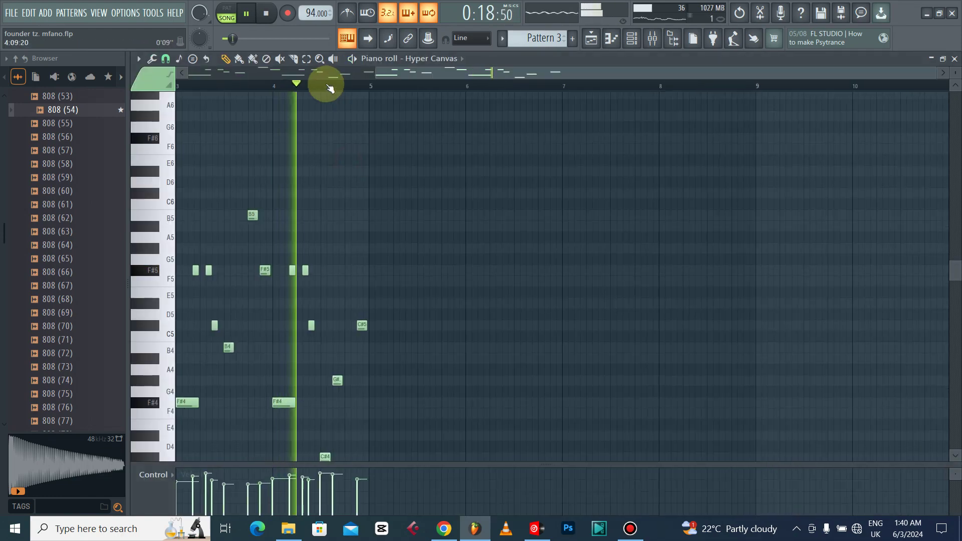
pyautogui.scroll(-3, 485, 282)
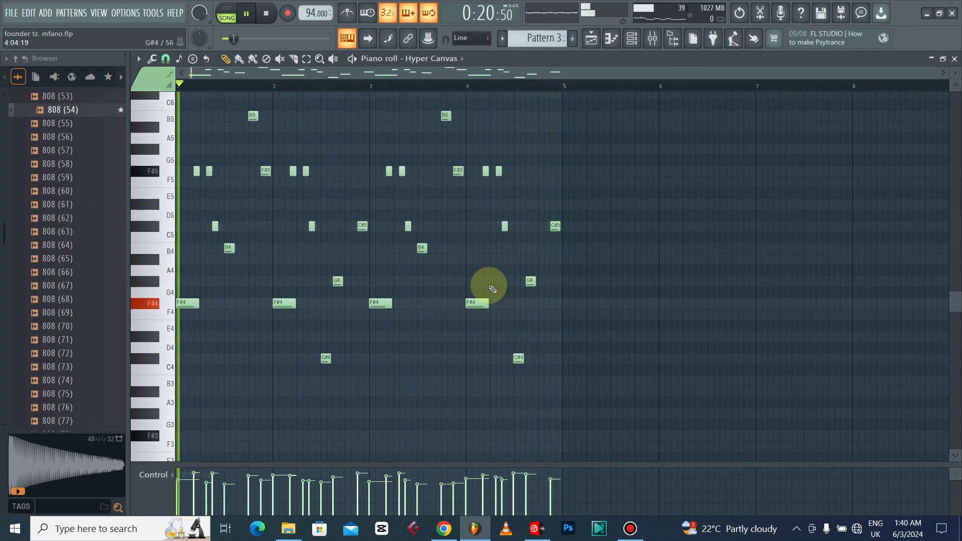
pyautogui.scroll(1, 493, 289)
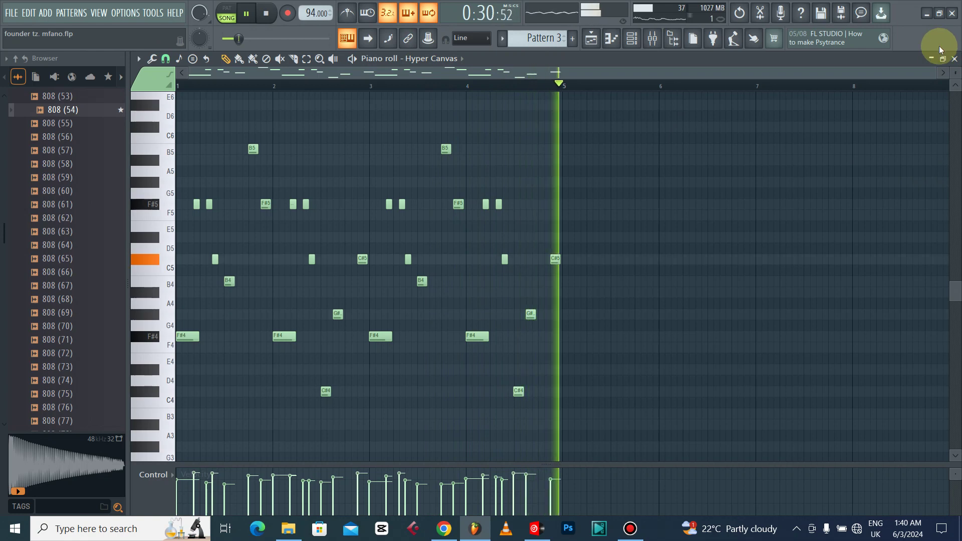
pyautogui.press('space')
pyautogui.click(955, 58)
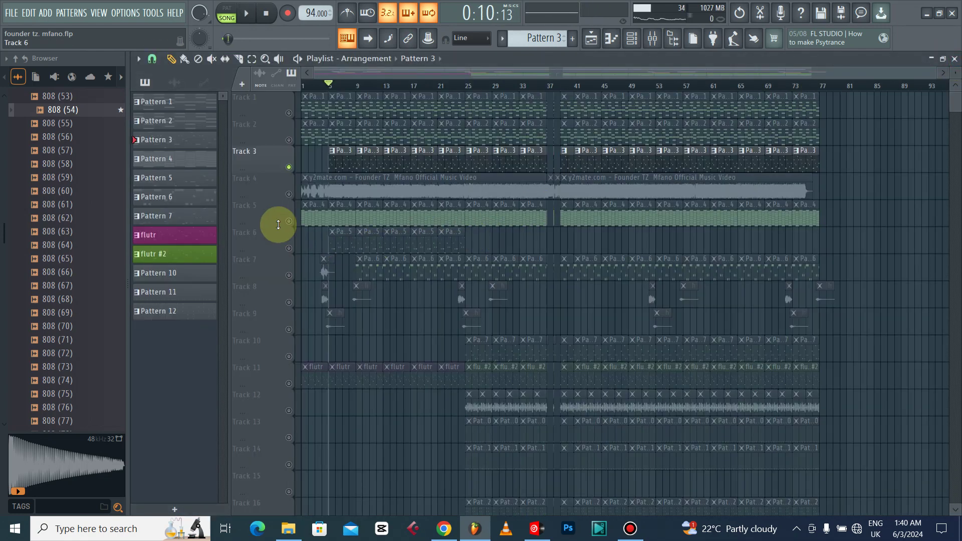
# Step: Unmute Track 6, mute Track 3, and listen to Pattern 5 while examining its BooBass notes in the piano roll
pyautogui.click(295, 247)
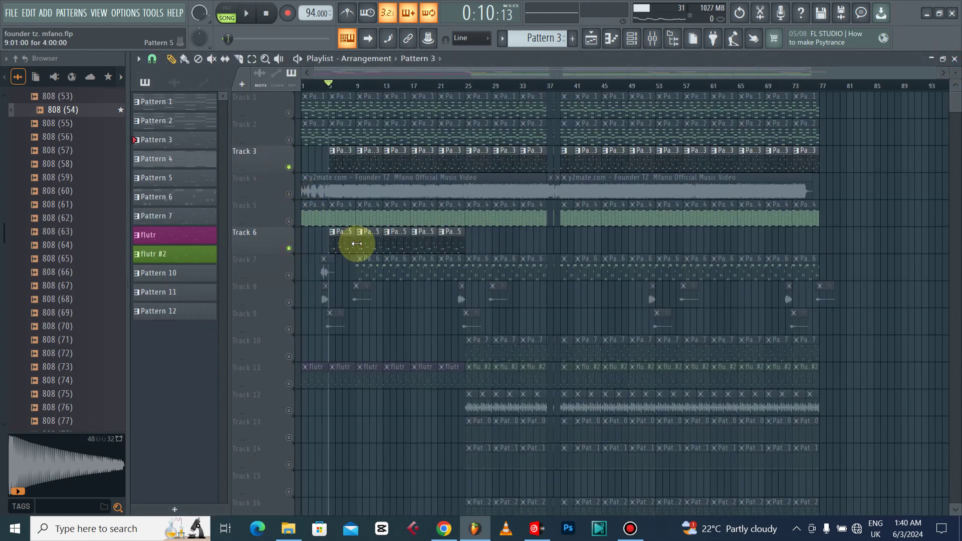
pyautogui.click(289, 167)
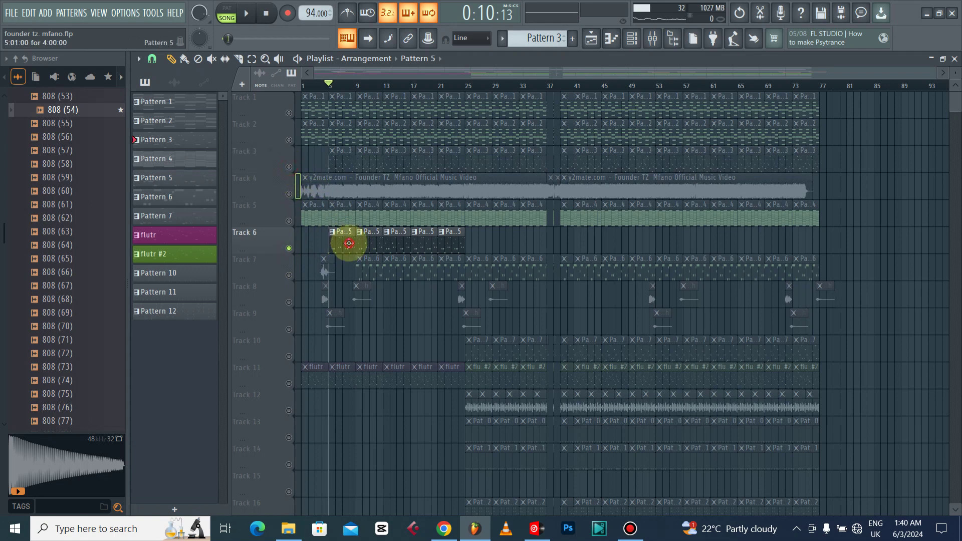
pyautogui.doubleClick(349, 244)
pyautogui.press('space')
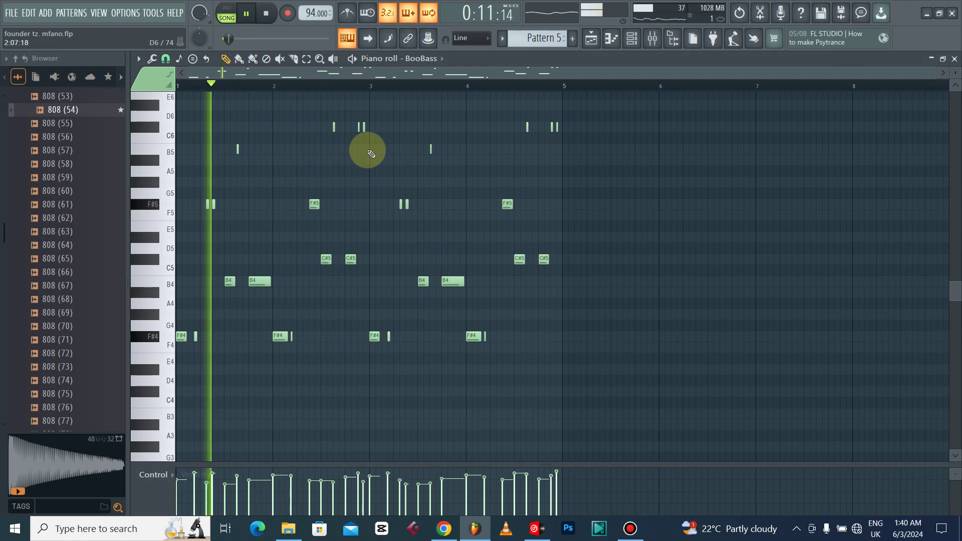
pyautogui.click(633, 38)
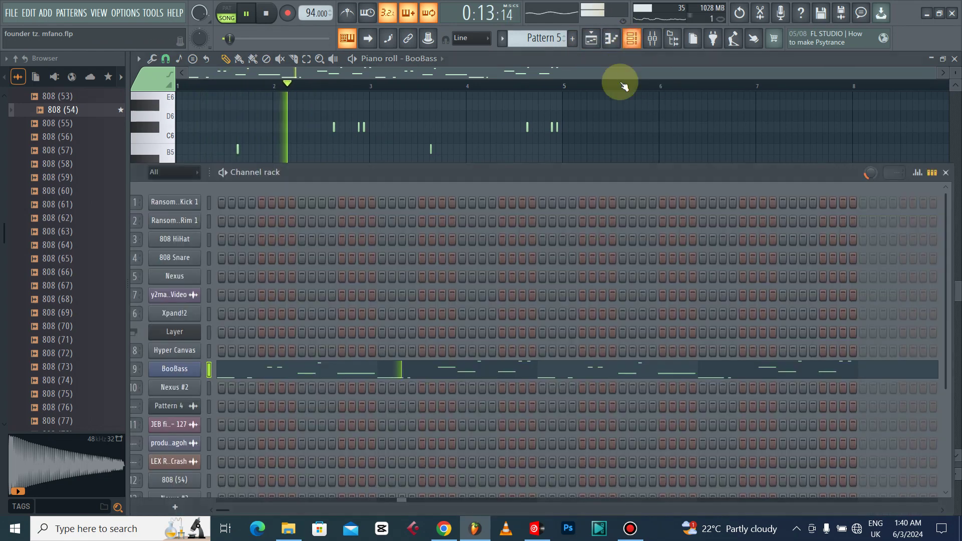
pyautogui.click(253, 142)
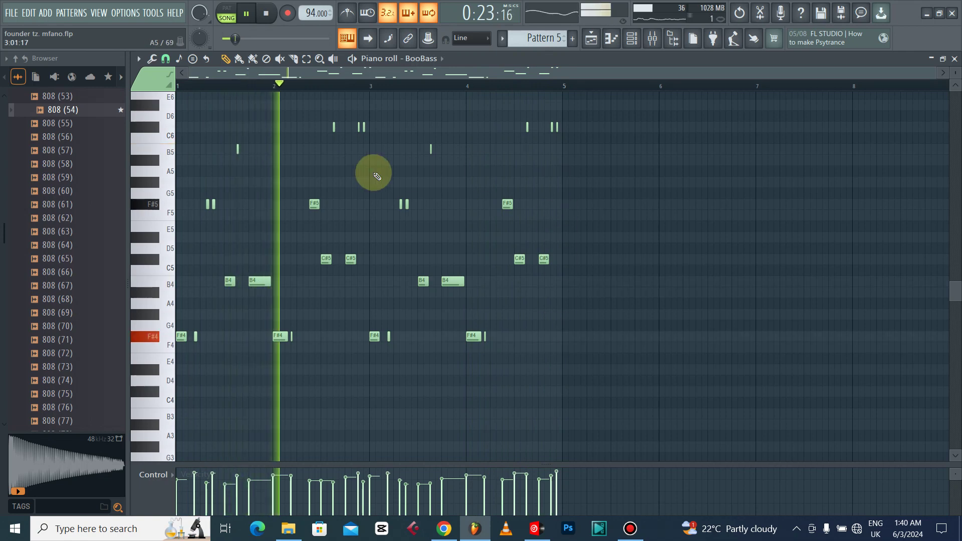
pyautogui.press('space')
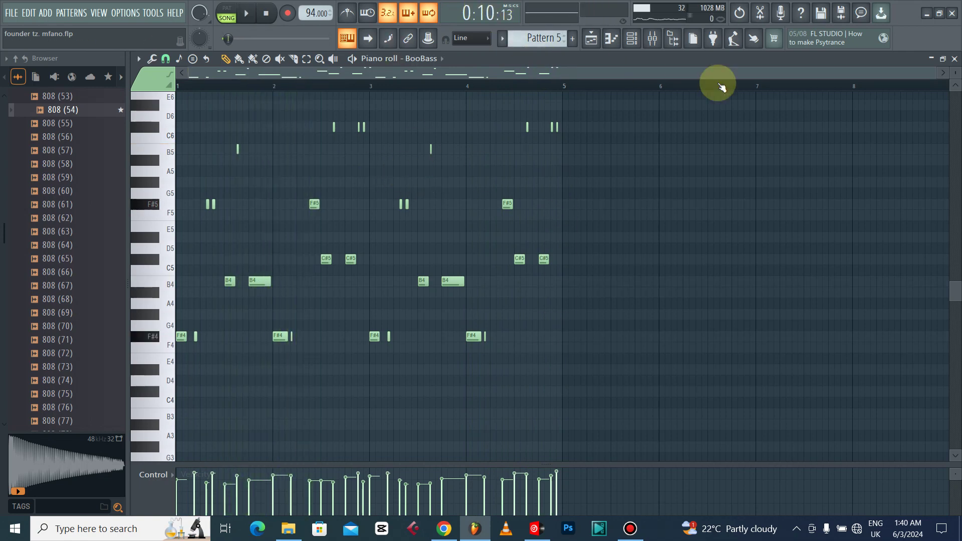
# Step: Show the BooBass instrument behind Pattern 5, then close it and return to the playlist
pyautogui.click(955, 59)
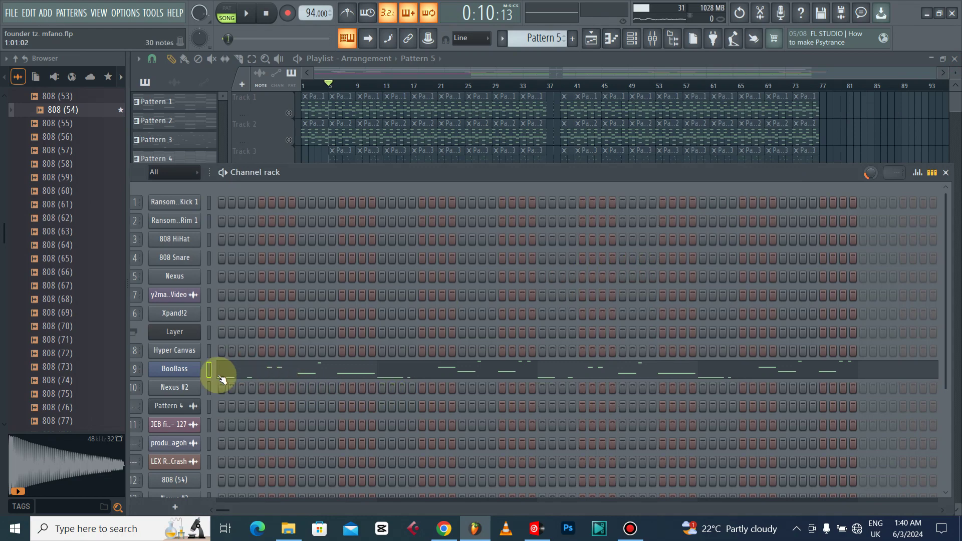
pyautogui.click(184, 373)
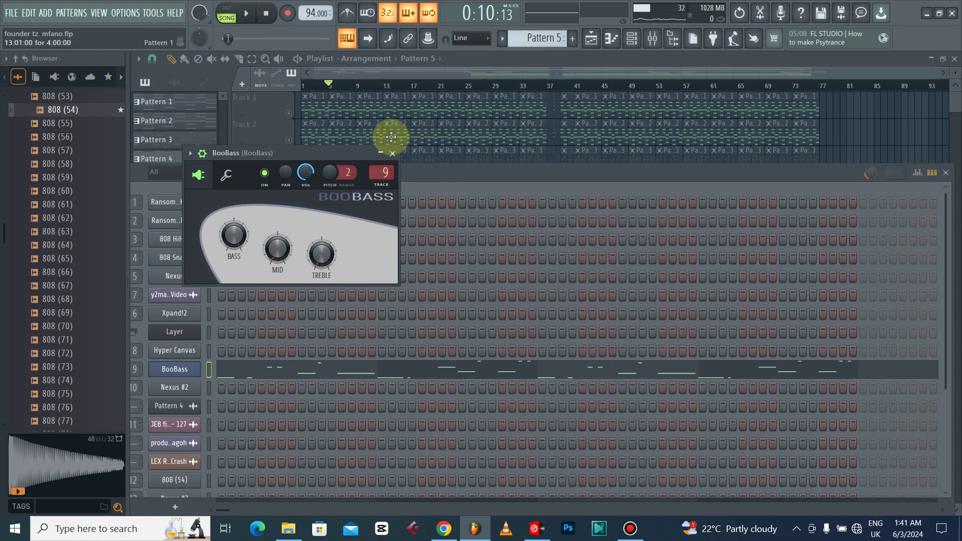
pyautogui.click(392, 153)
pyautogui.press('F6')
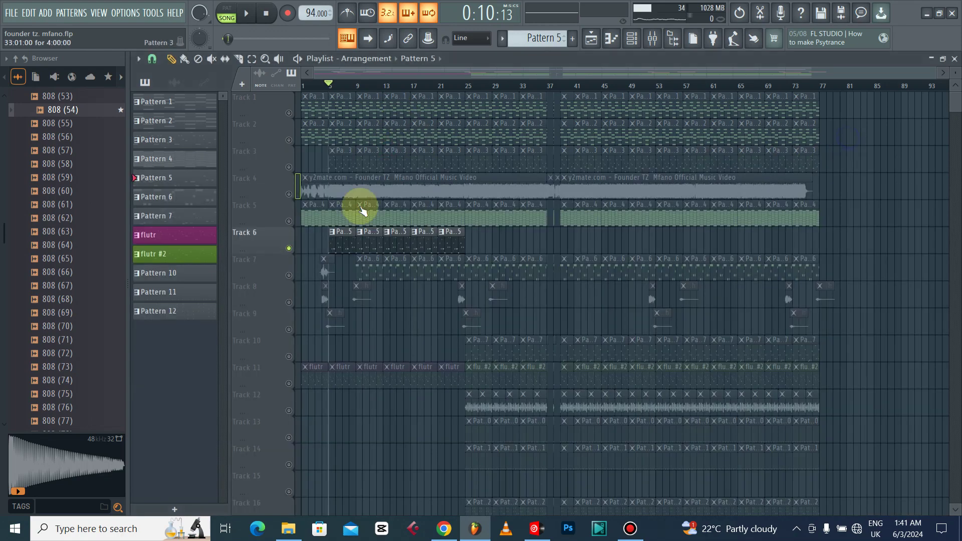
# Step: Unmute Tracks 1, 2 and 3 and play them together with Track 6 from bar 5
pyautogui.click(289, 168)
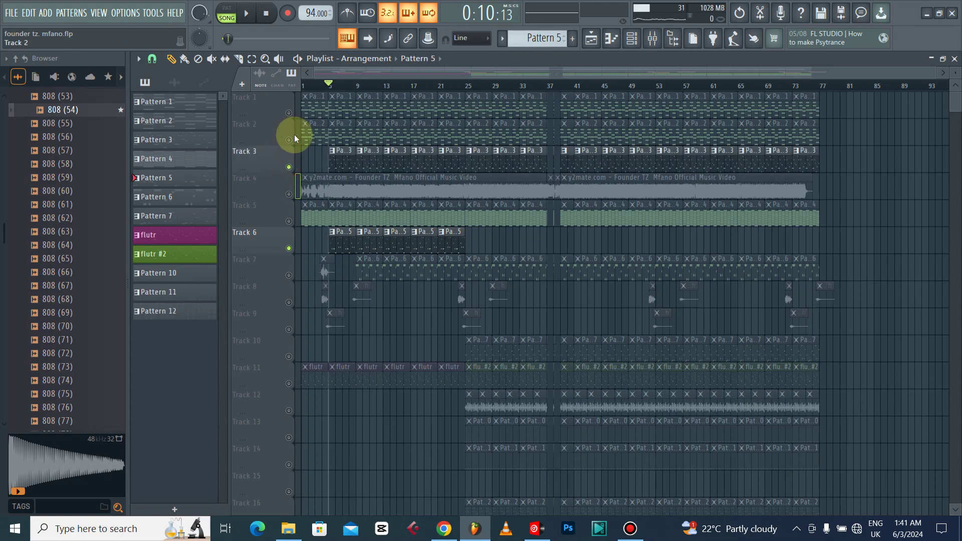
pyautogui.click(290, 113)
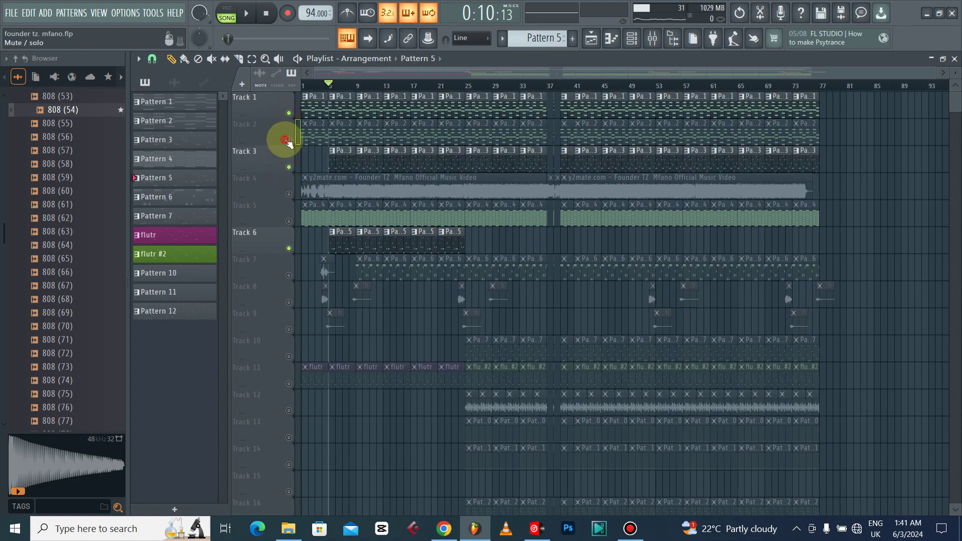
pyautogui.click(289, 140)
pyautogui.press('space')
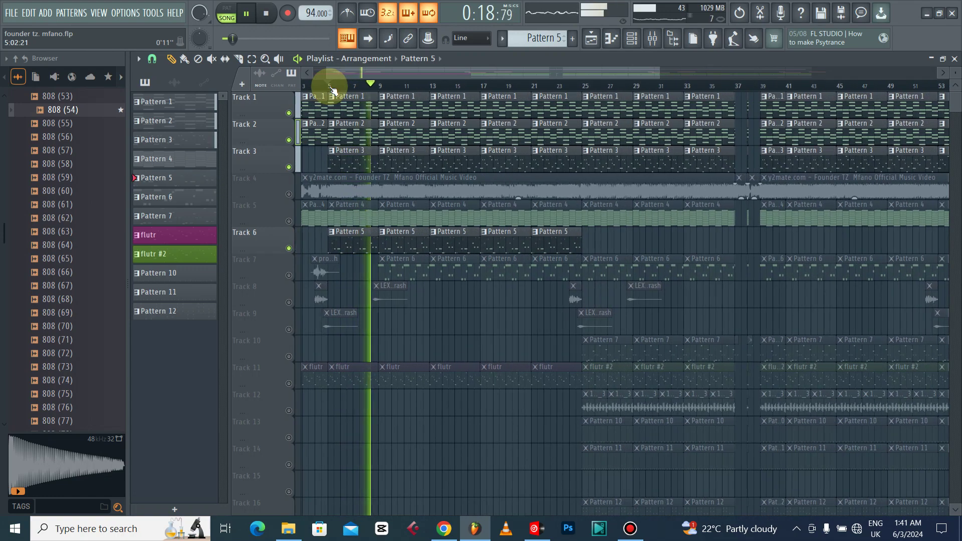
pyautogui.scroll(4, 335, 91)
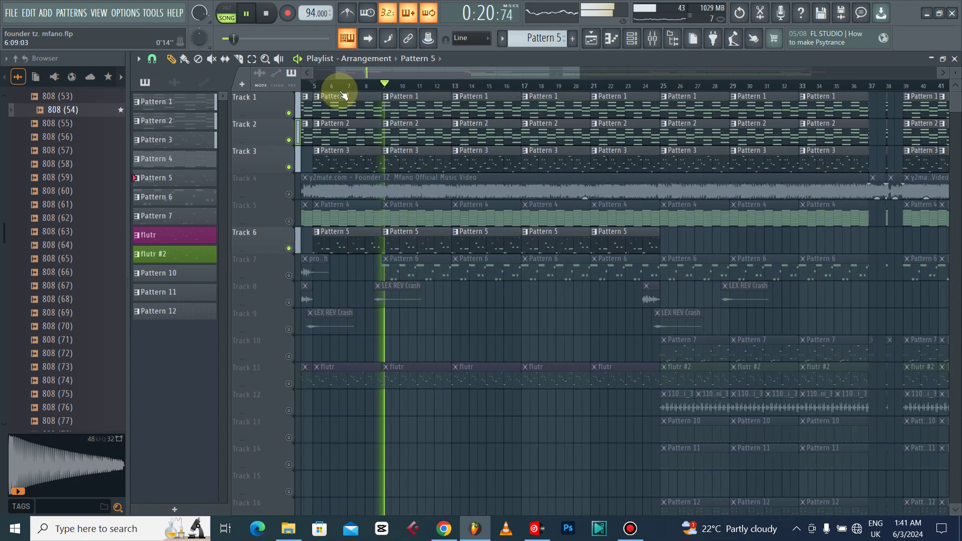
pyautogui.press('space')
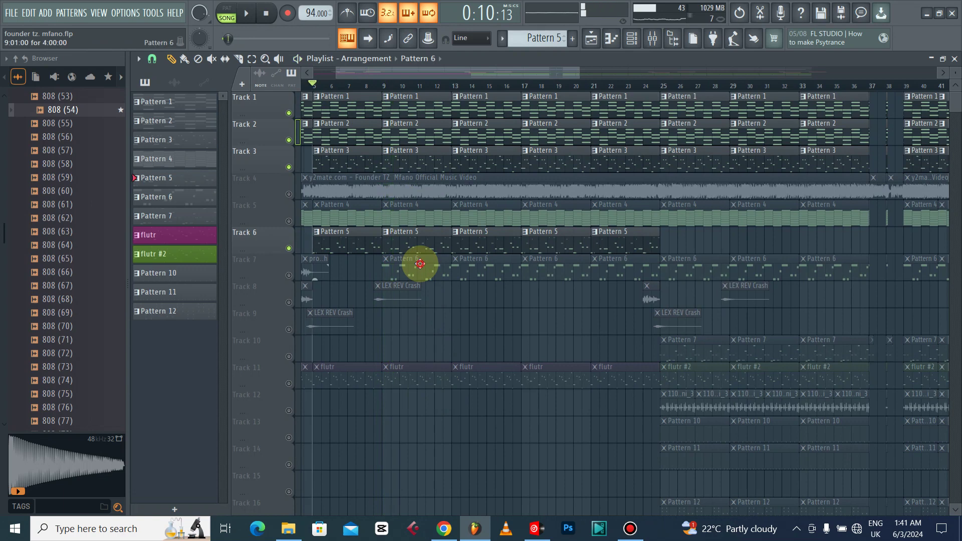
# Step: Unmute Track 7 and play it with the other active tracks from just before bar 9 while viewing the Pattern 6 notes
pyautogui.click(420, 264)
pyautogui.click(308, 268)
pyautogui.click(289, 275)
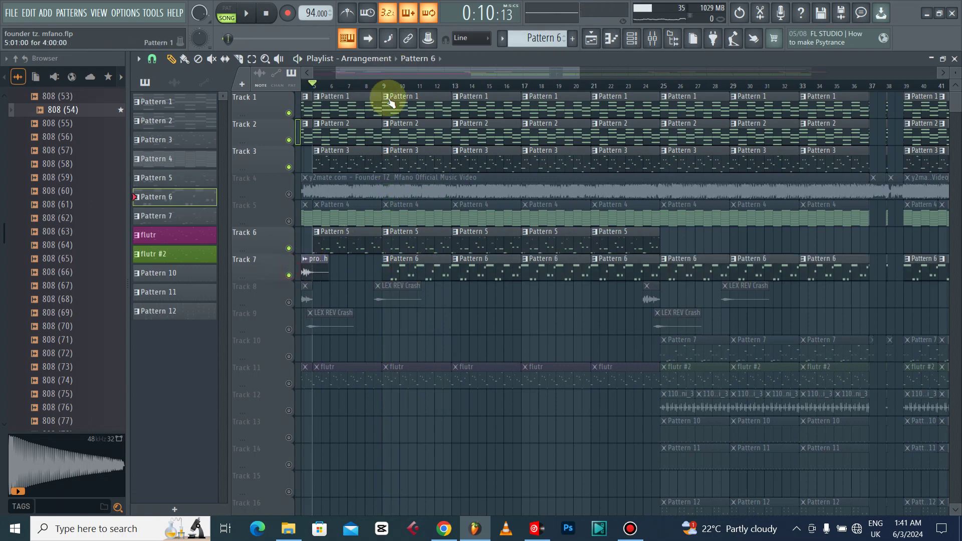
pyautogui.scroll(4, 381, 90)
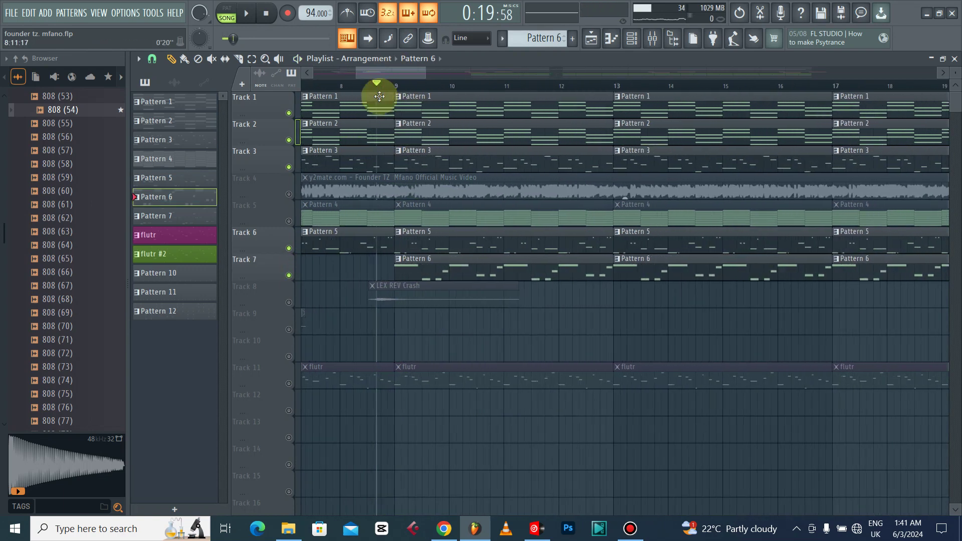
pyautogui.doubleClick(471, 261)
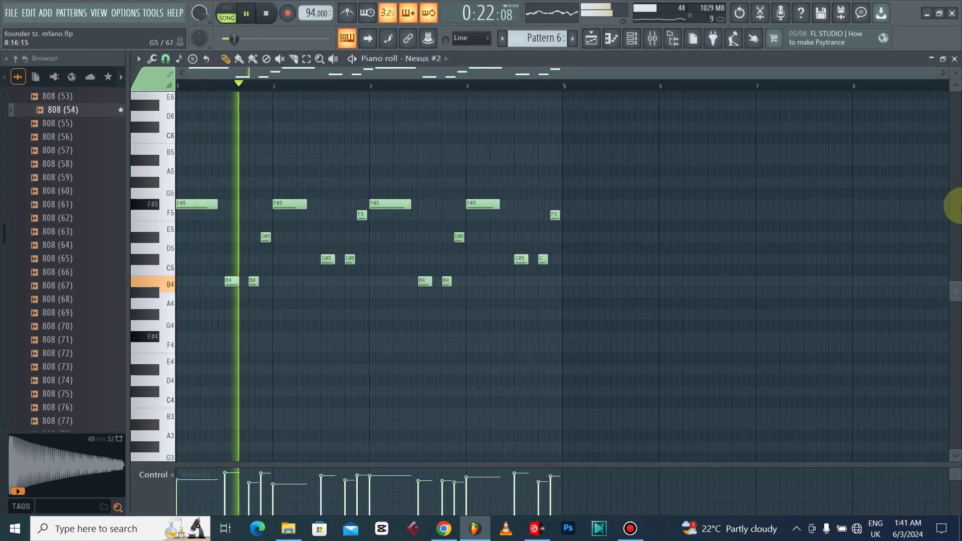
pyautogui.click(955, 58)
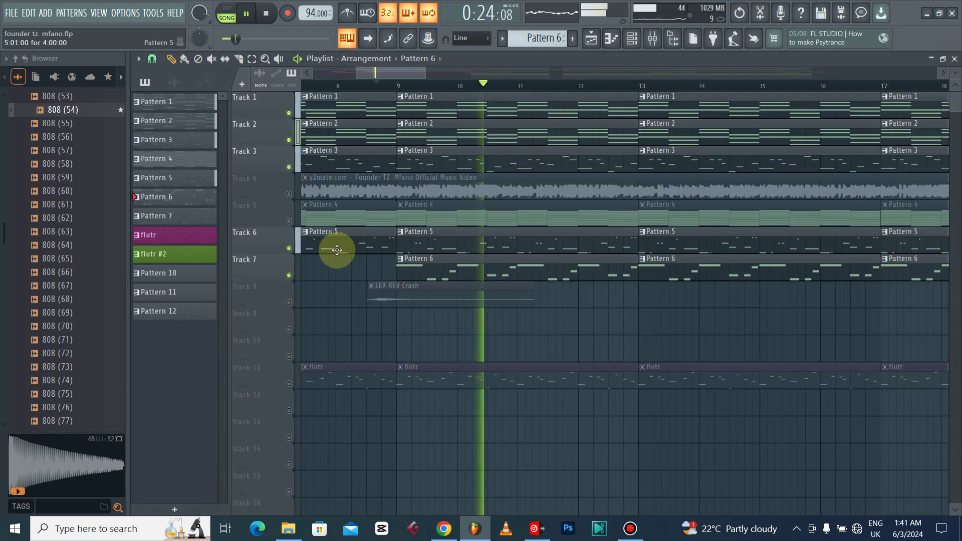
# Step: Solo Track 7 and play it from bar 9 with Pattern 6 open in the piano roll, and stop playback
pyautogui.rightClick(289, 275)
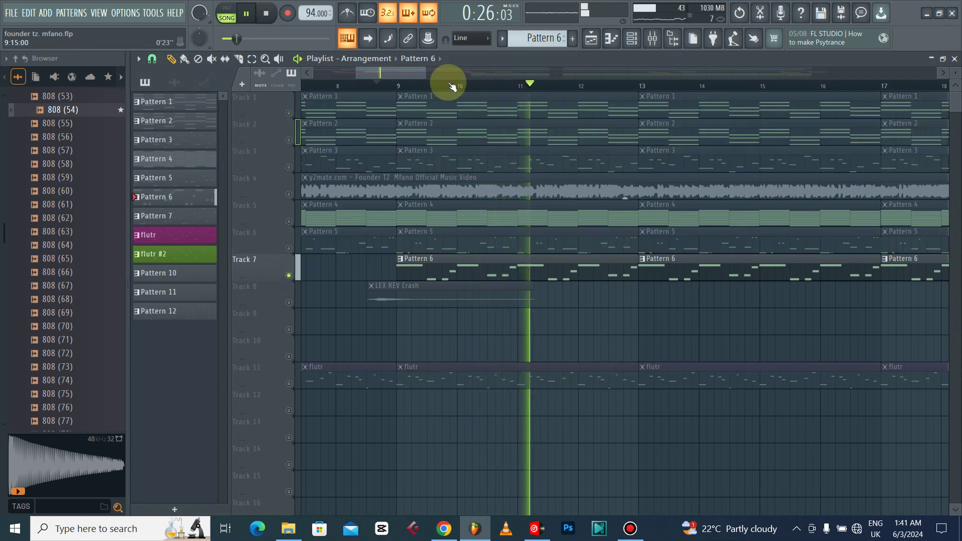
pyautogui.click(398, 85)
pyautogui.scroll(-1, 398, 86)
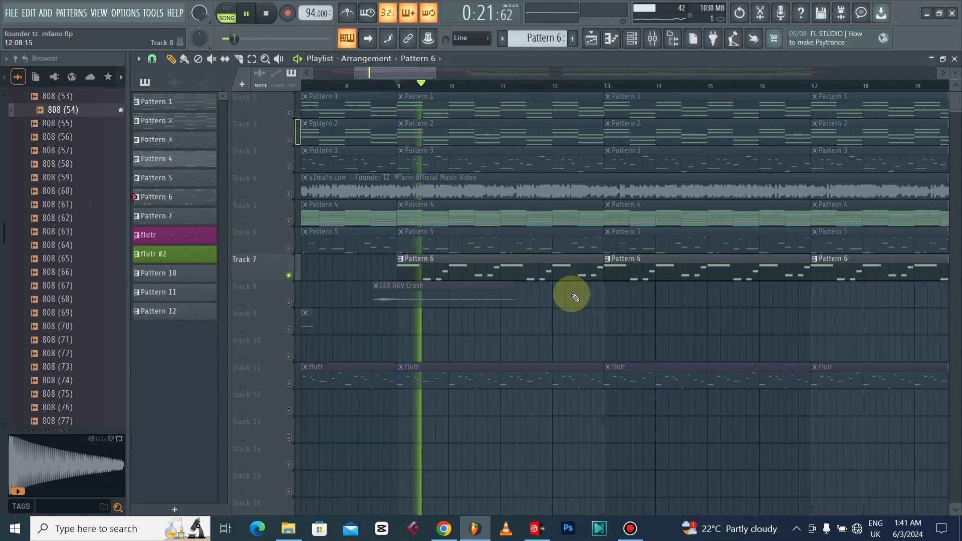
pyautogui.doubleClick(511, 269)
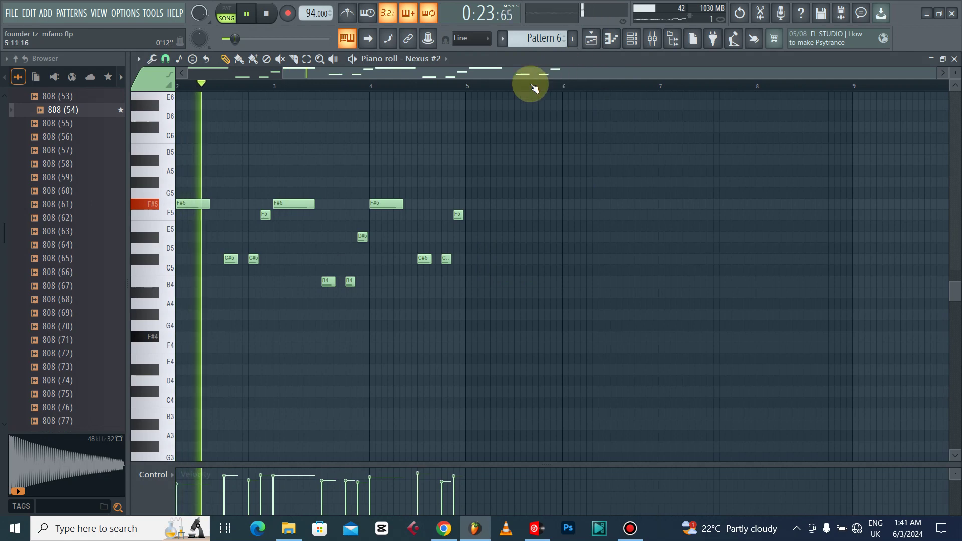
pyautogui.press('space')
# Step: Show the Nexus #2 instrument behind Pattern 6 with its Popping Guitar preset, and return to the piano roll
pyautogui.click(632, 38)
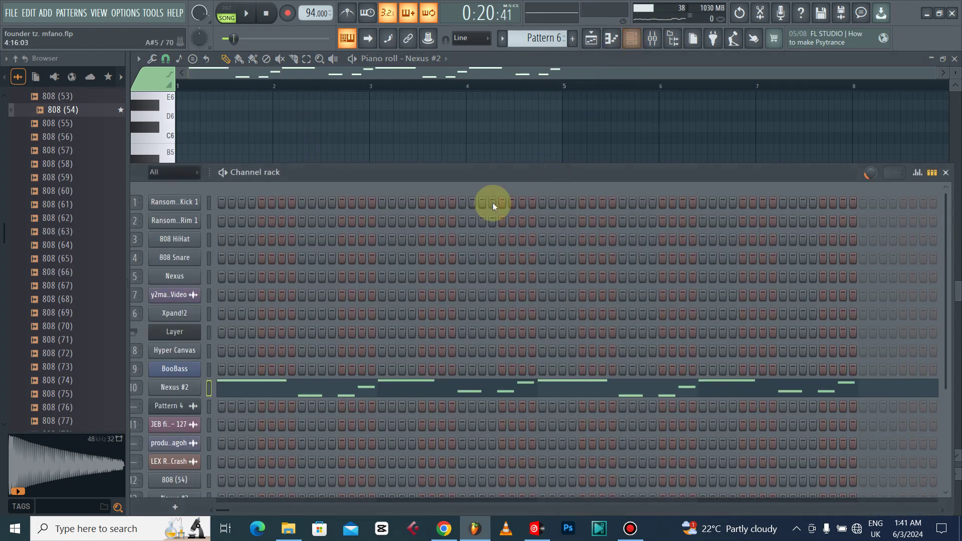
pyautogui.click(186, 395)
pyautogui.moveTo(340, 167); pyautogui.dragTo(229, 100)
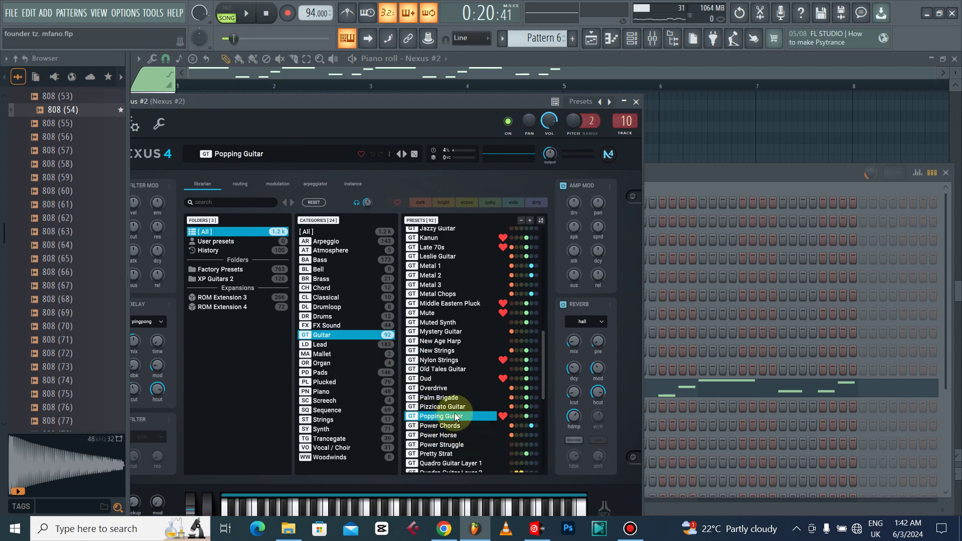
pyautogui.click(637, 103)
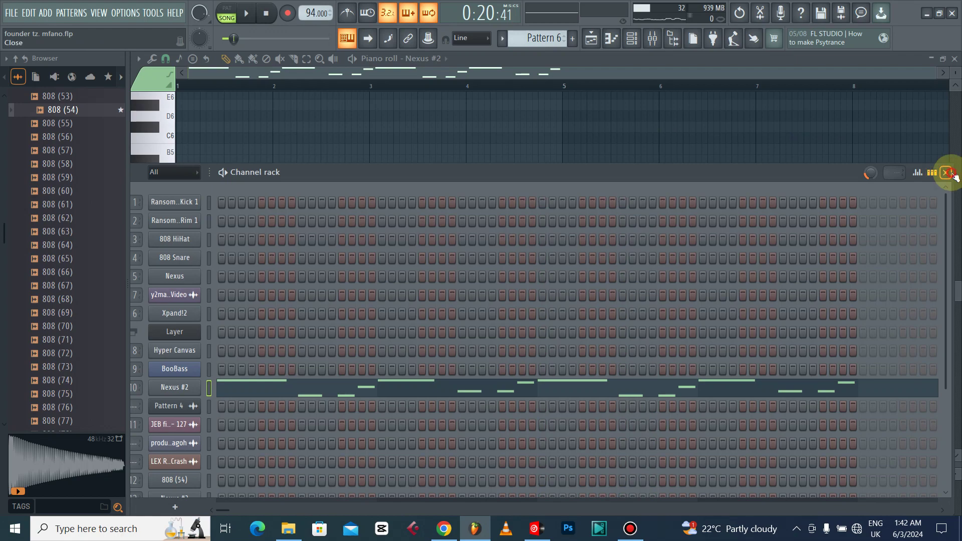
pyautogui.click(949, 173)
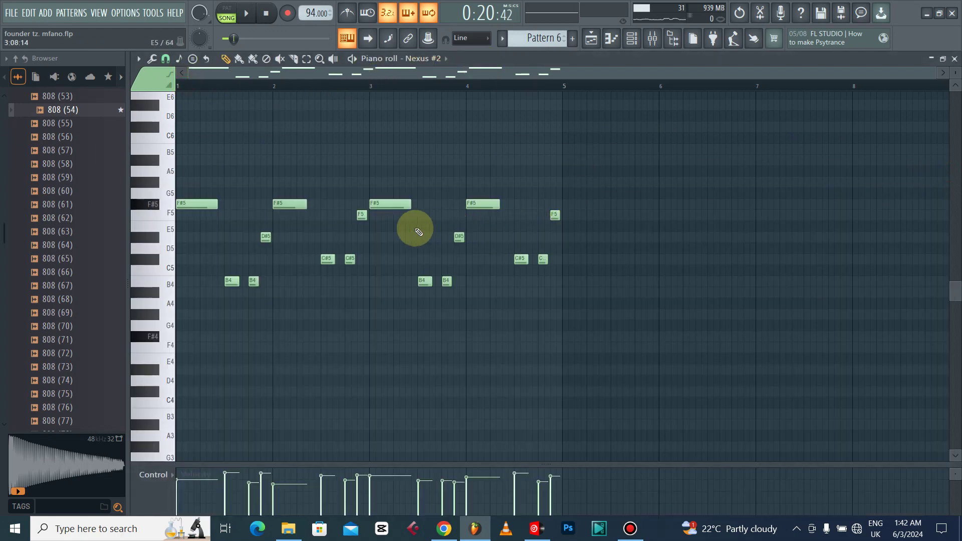
# Step: Play the soloed Track 7 from bar 9 with the Pattern 6 notes in view, and return to the playlist
pyautogui.scroll(1, 419, 232)
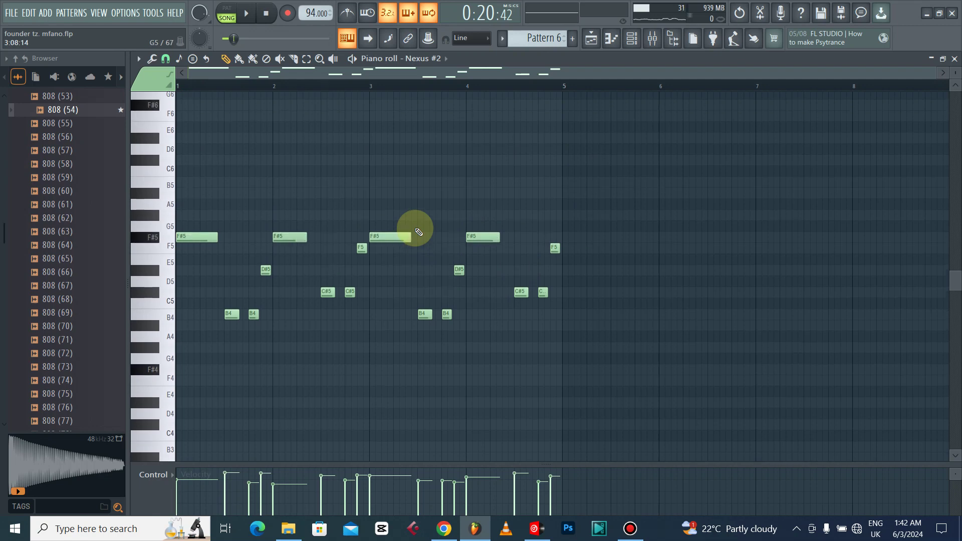
pyautogui.press('space')
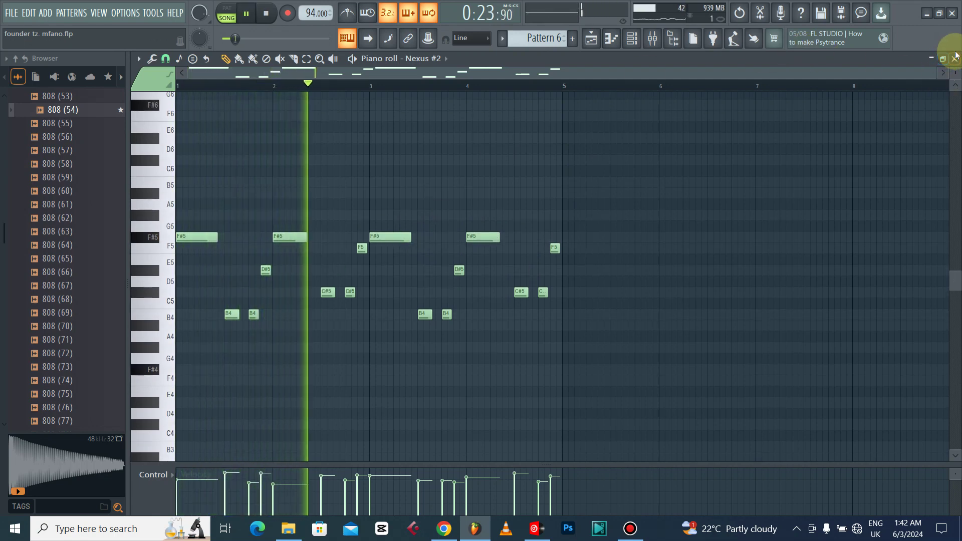
pyautogui.click(932, 60)
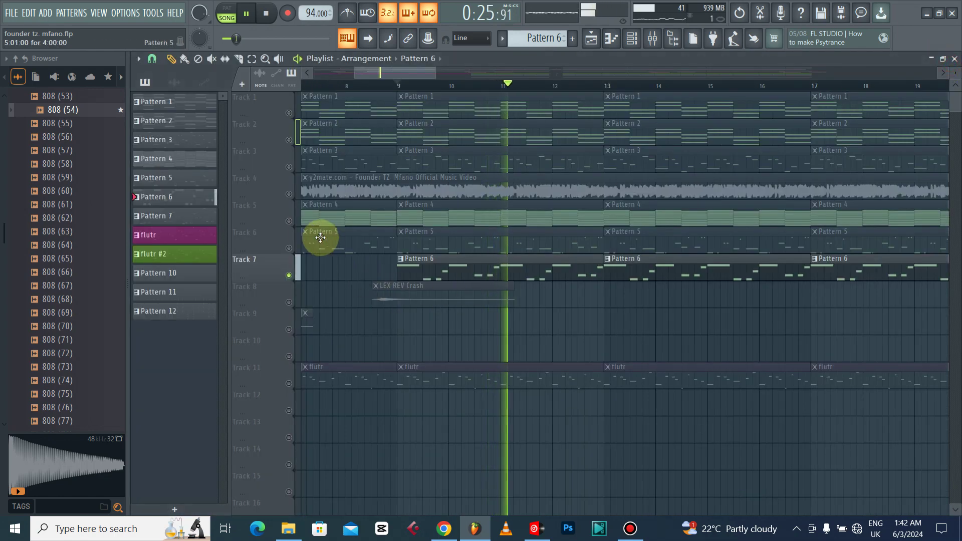
# Step: End the solo on Track 7, stop playback, and mute the flutr Track 11 and the reference audio on Track 4
pyautogui.rightClick(290, 273)
pyautogui.click(289, 384)
pyautogui.press('space')
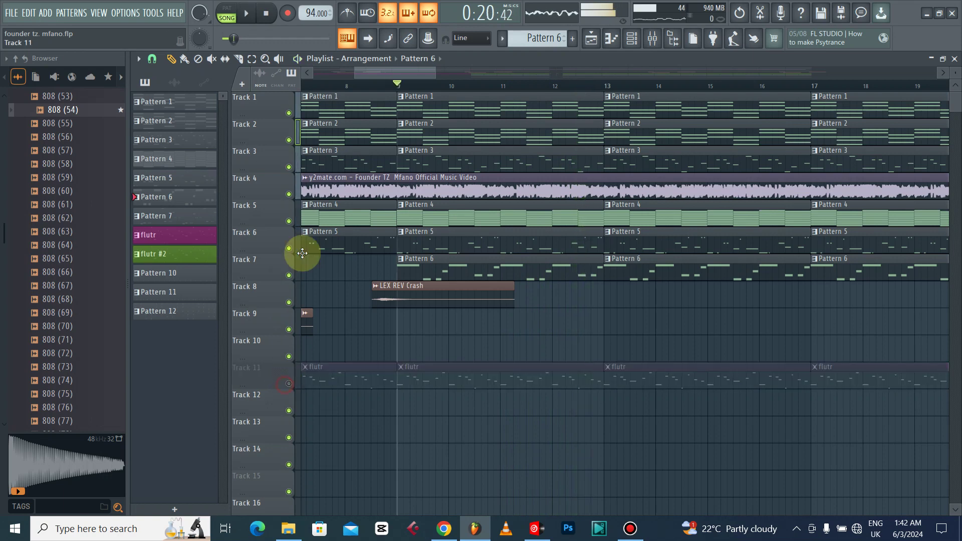
pyautogui.click(289, 194)
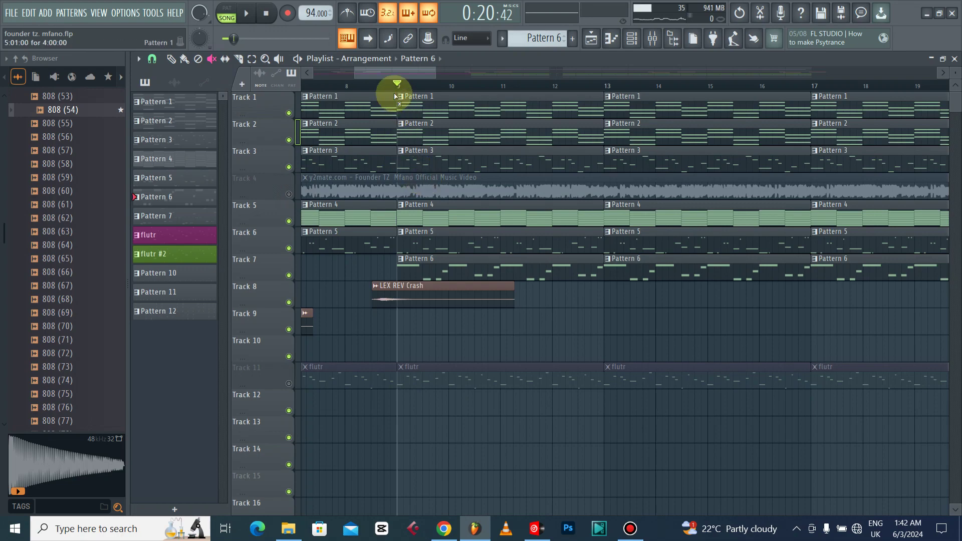
# Step: Play the unmuted tracks together from bar 9 with more of the arrangement in view, and stop playback
pyautogui.scroll(-5, 397, 87)
pyautogui.press('space')
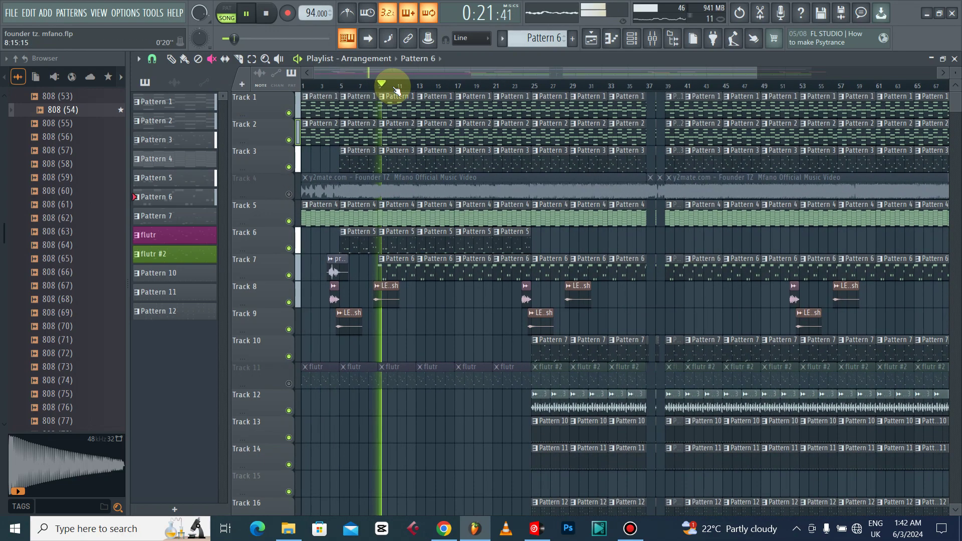
pyautogui.scroll(-2, 396, 89)
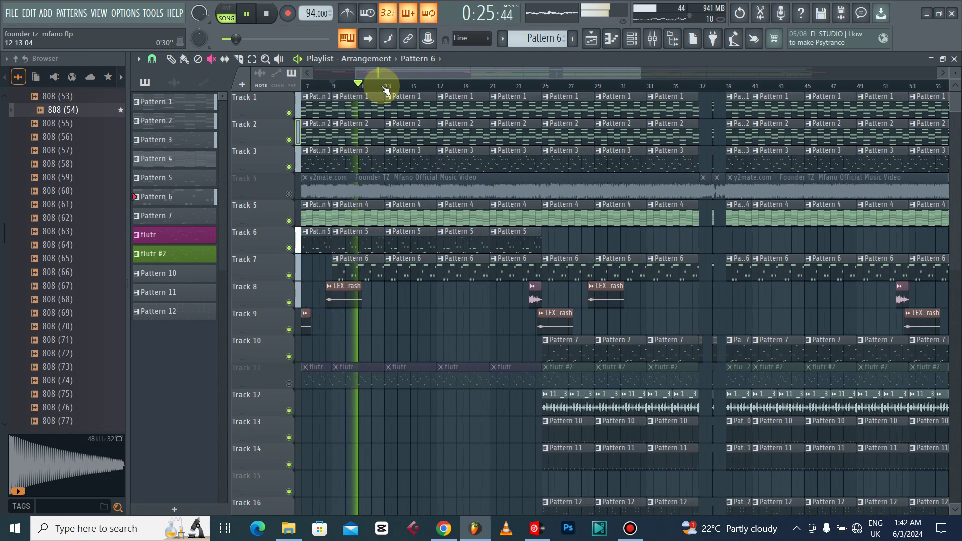
pyautogui.press('space')
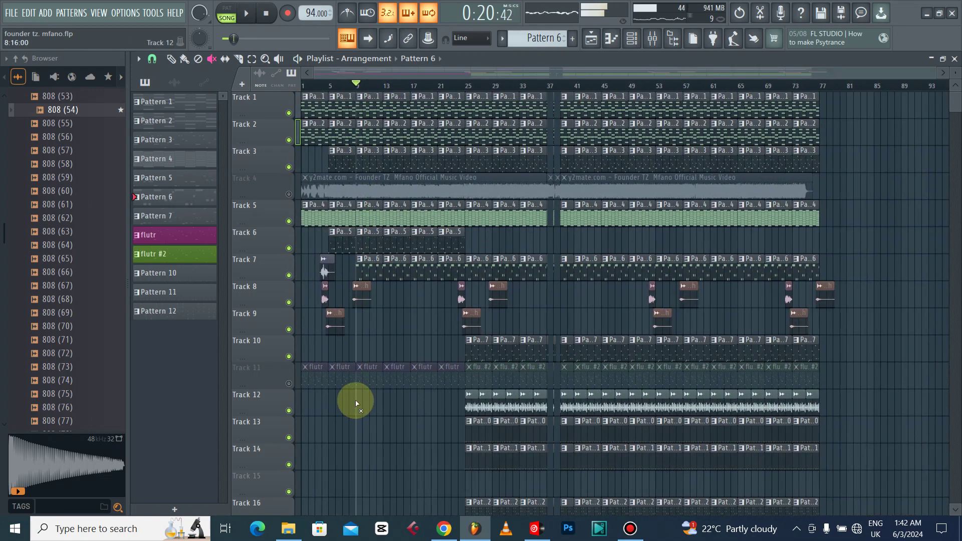
# Step: Unmute the flutr Track 11 and play the arrangement with it, restarting from the beginning of the song
pyautogui.click(295, 388)
pyautogui.press('space')
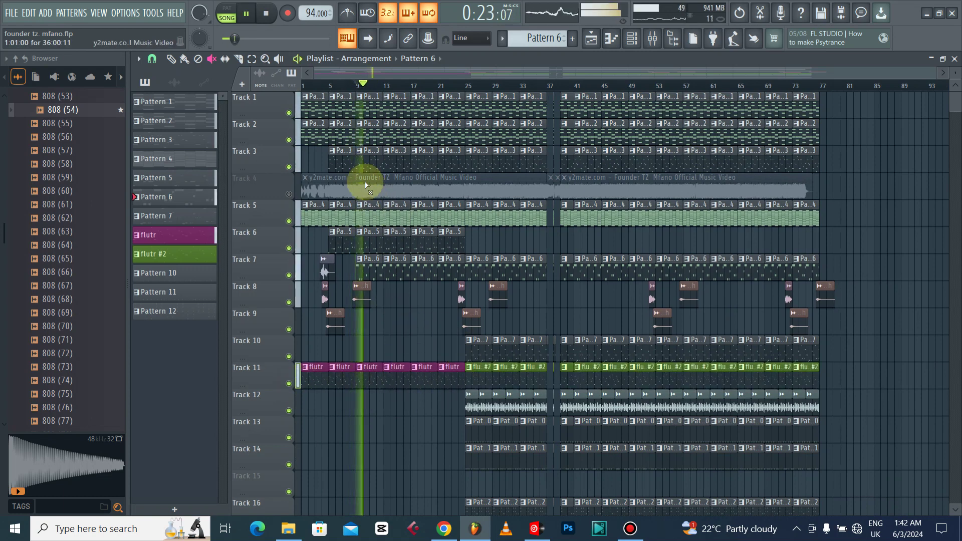
pyautogui.moveTo(340, 86); pyautogui.dragTo(5, 133)
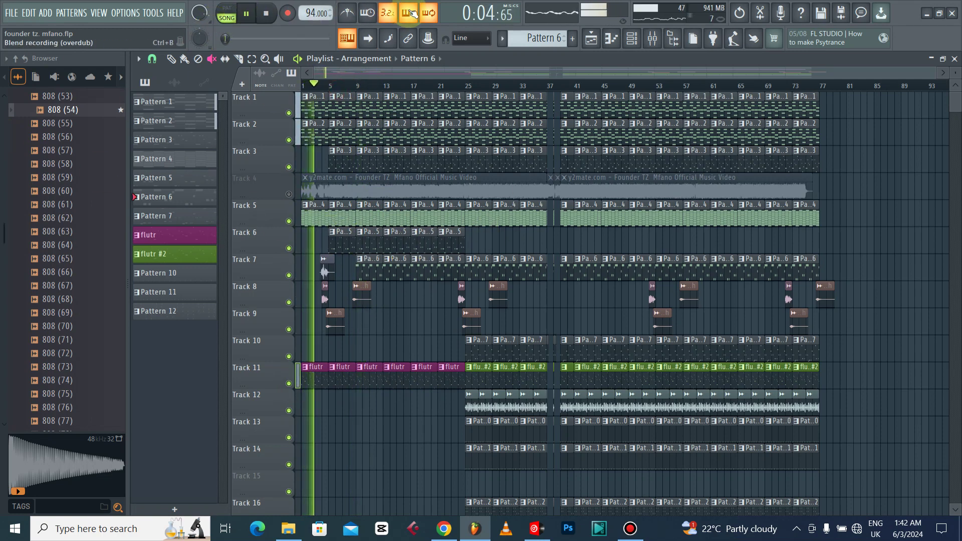
# Step: Raise the Nexus #3 fader in the mixer during playback, and return to the playlist
pyautogui.click(653, 38)
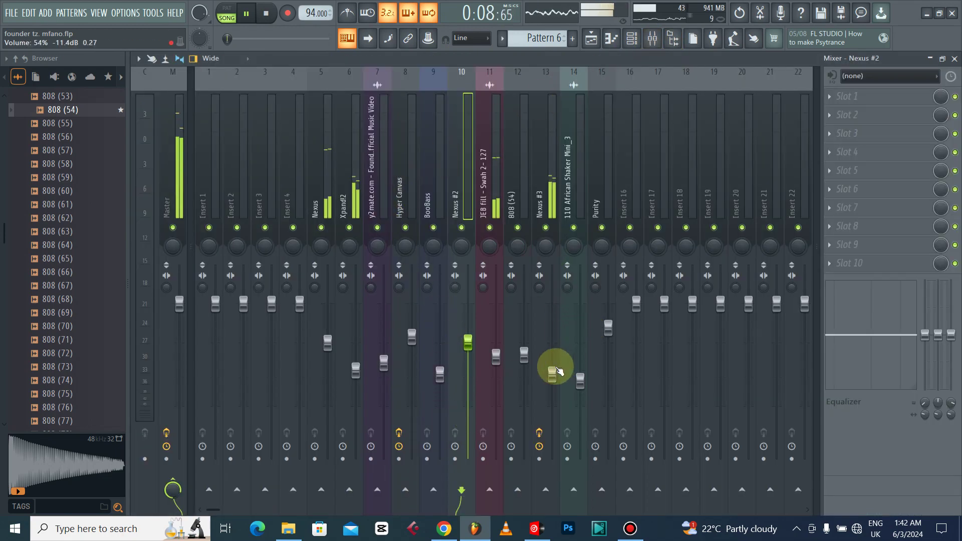
pyautogui.moveTo(560, 371); pyautogui.dragTo(560, 350)
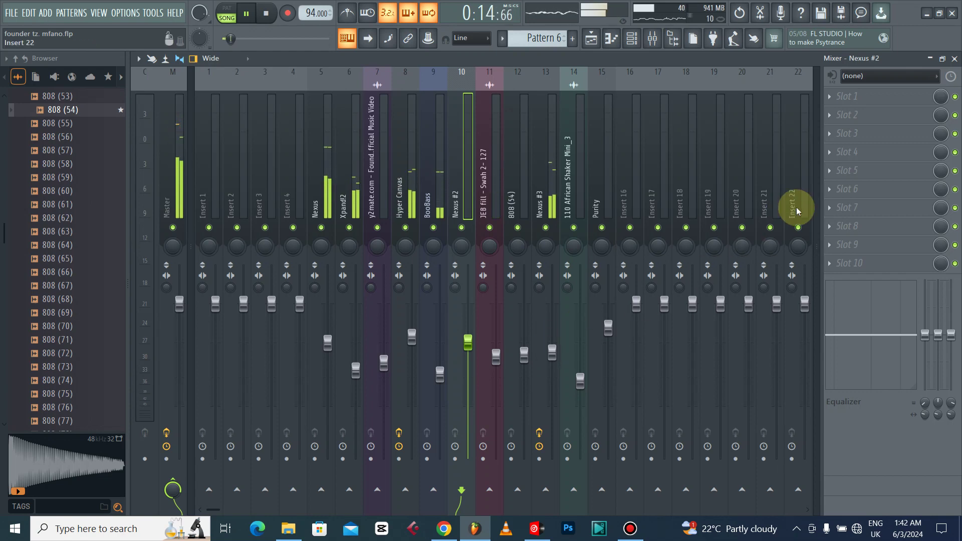
pyautogui.click(955, 58)
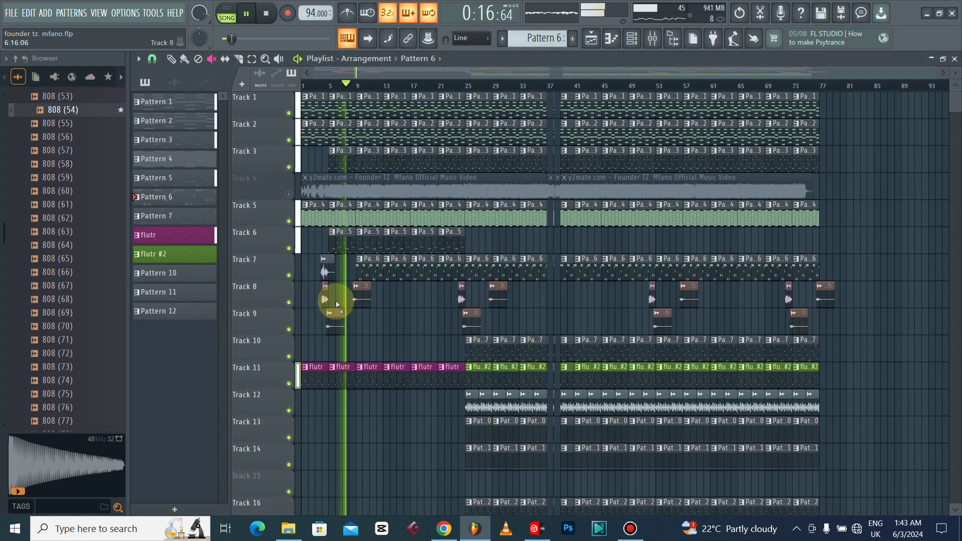
# Step: Stop playback, solo Track 10 around bar 25, and open its Pattern 7 clip in the piano roll
pyautogui.press('space')
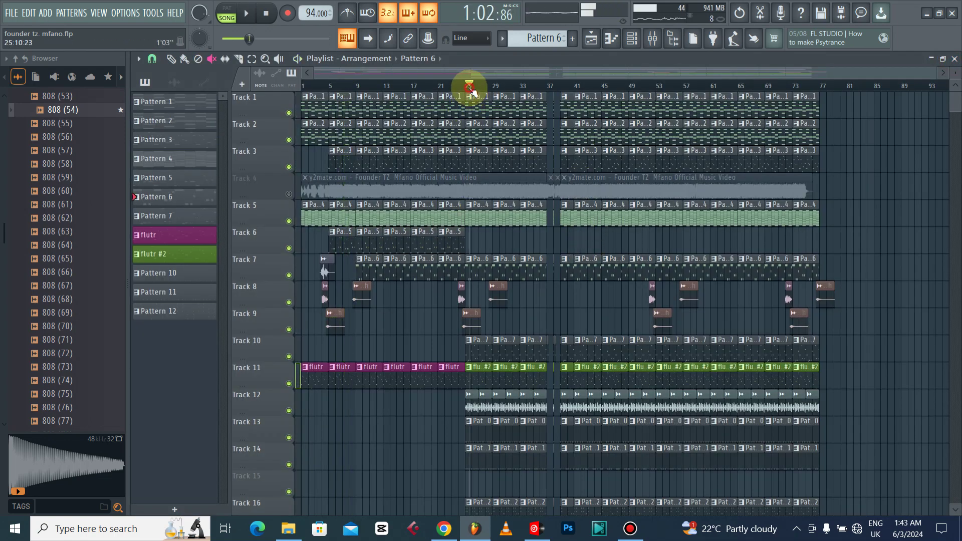
pyautogui.scroll(-5, 553, 230)
pyautogui.scroll(5, 554, 237)
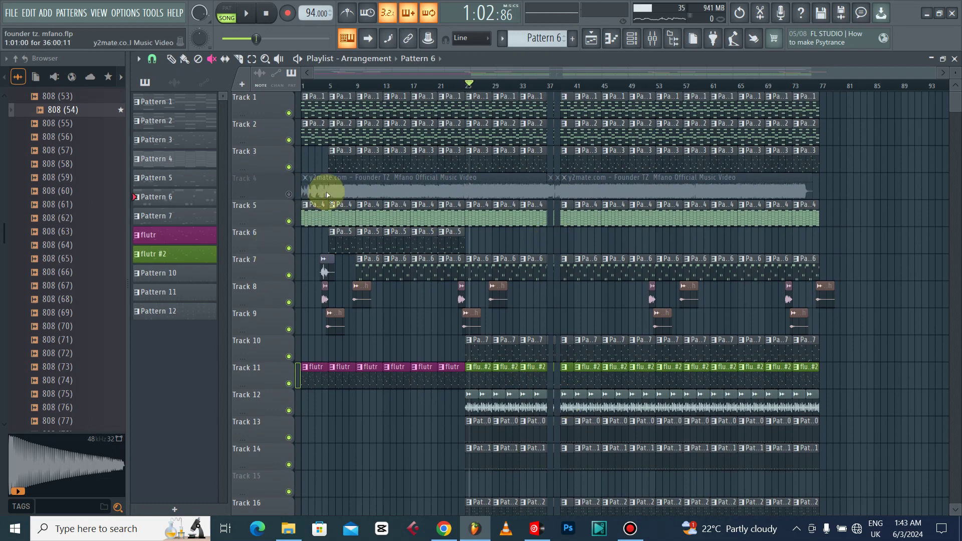
pyautogui.rightClick(291, 357)
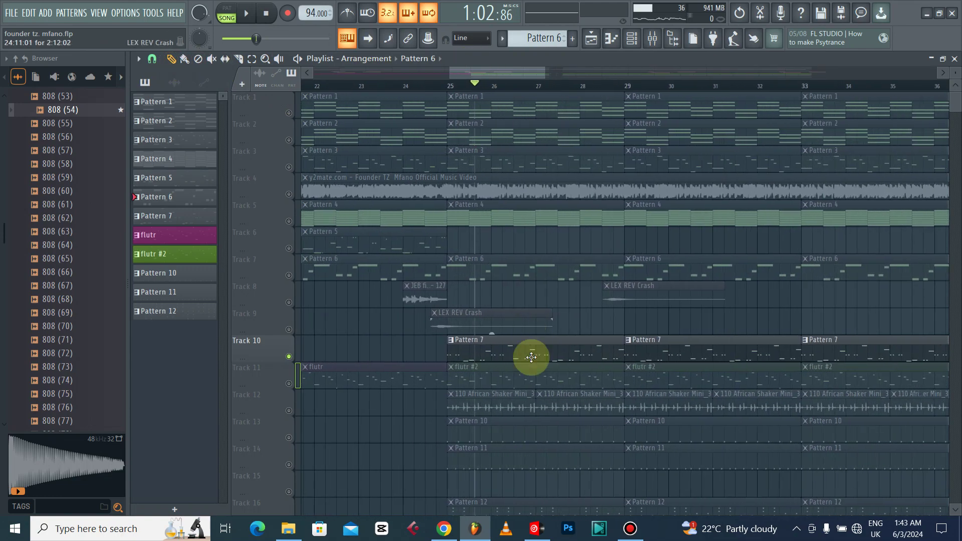
pyautogui.doubleClick(520, 344)
pyautogui.hscroll(-2, 354, 81)
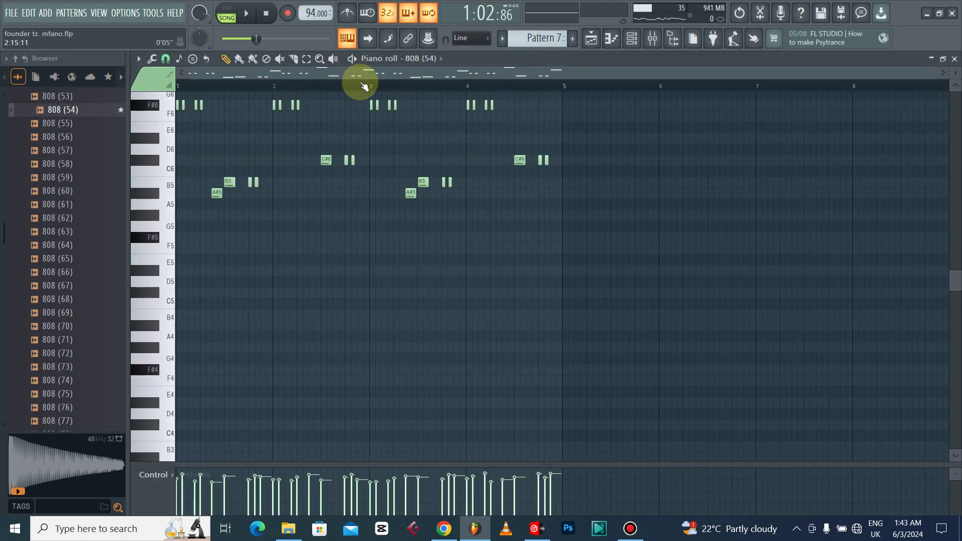
# Step: Play the soloed 808 (54) line from bar 25 with all Pattern 7 notes in view, and stop playback
pyautogui.scroll(6, 326, 194)
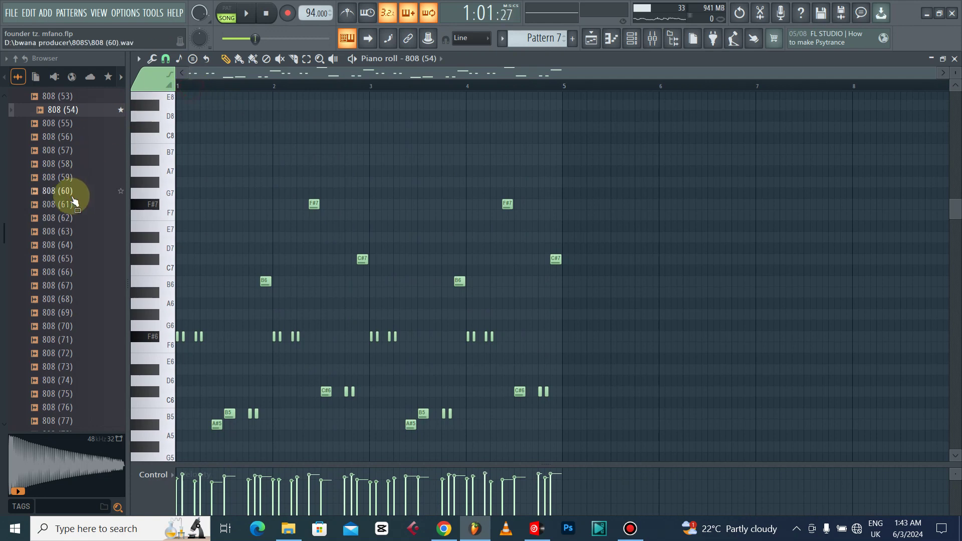
pyautogui.press('space')
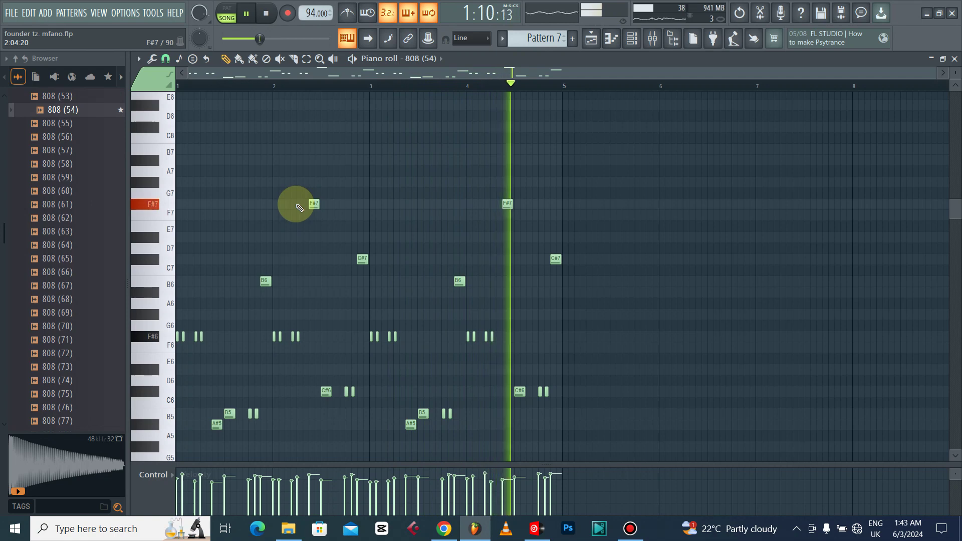
pyautogui.press('space')
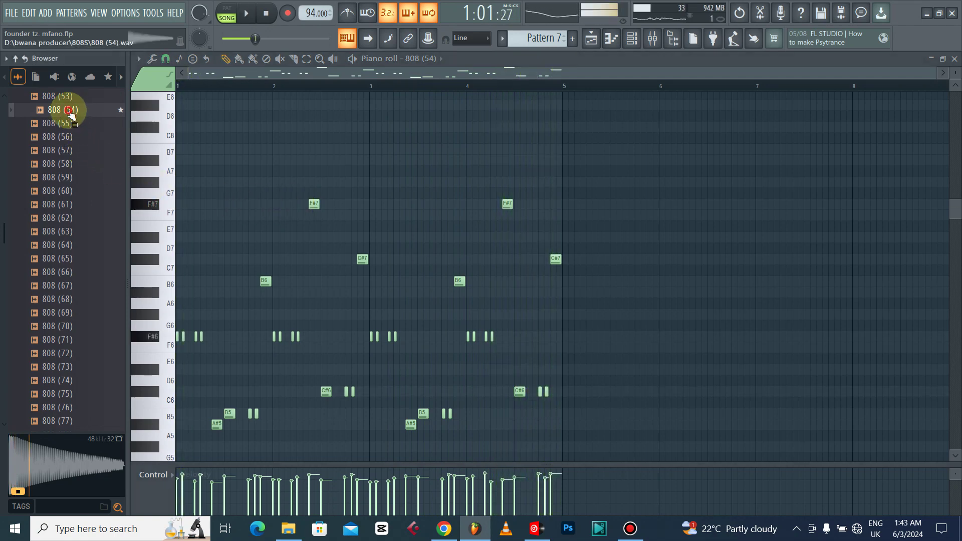
# Step: Show the 808 (54) channel's sample settings and volume envelope from the channel rack, and close its window
pyautogui.click(955, 61)
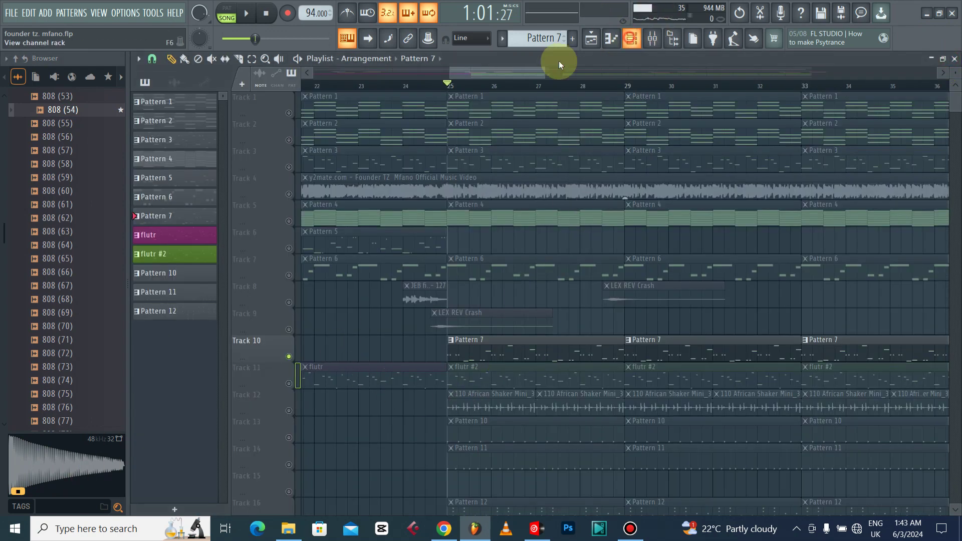
pyautogui.press('F6')
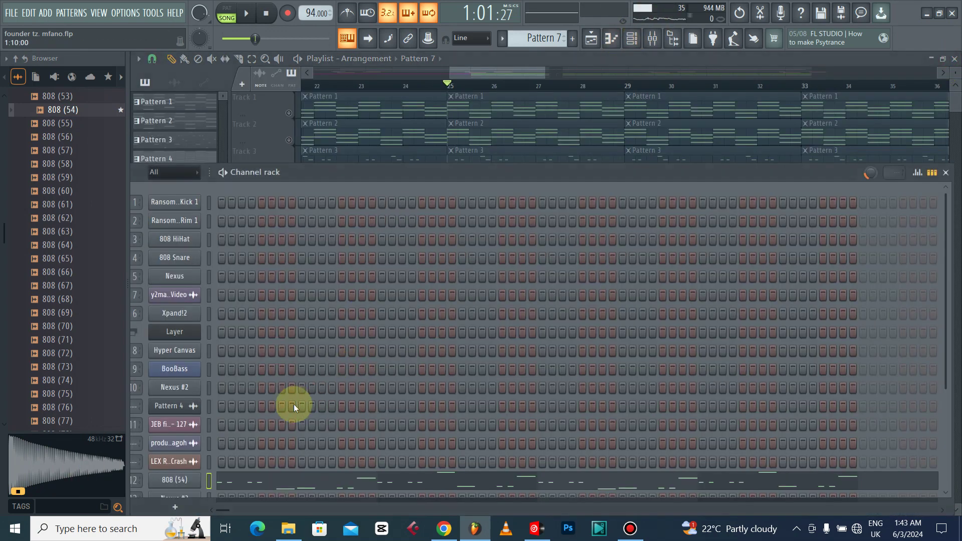
pyautogui.click(178, 485)
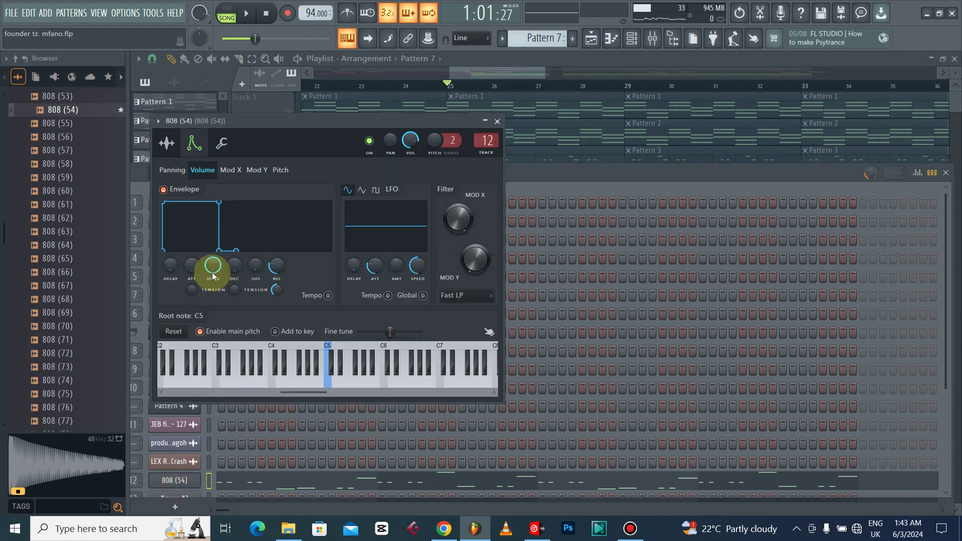
pyautogui.click(167, 144)
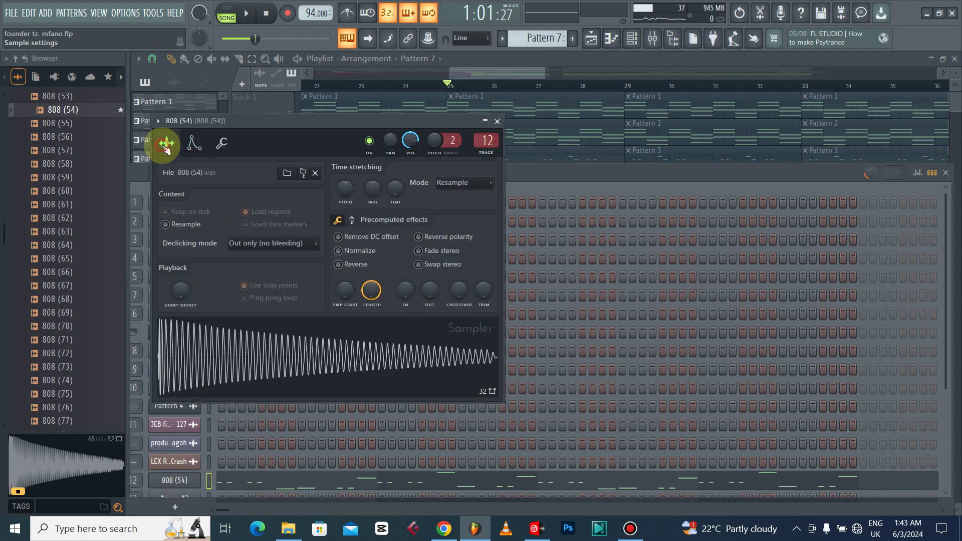
pyautogui.click(194, 145)
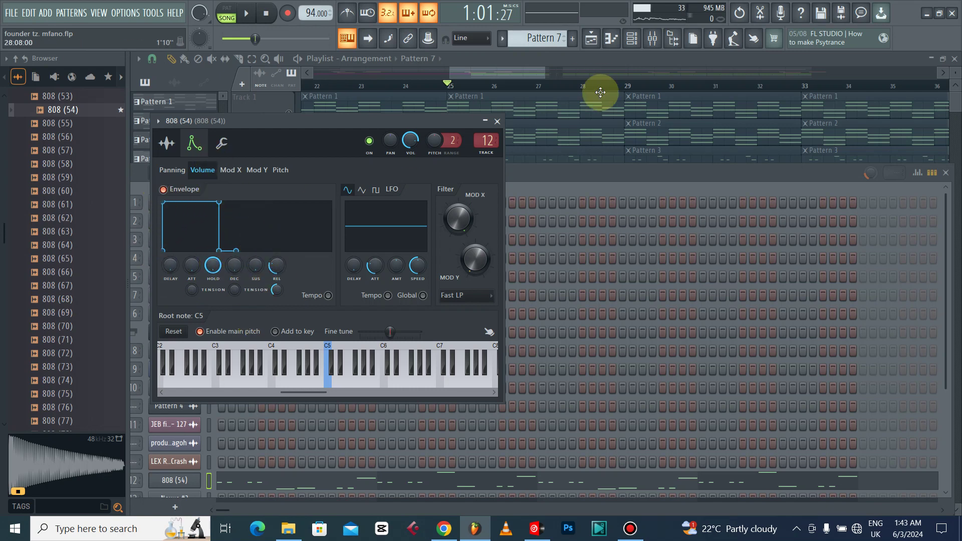
pyautogui.click(498, 121)
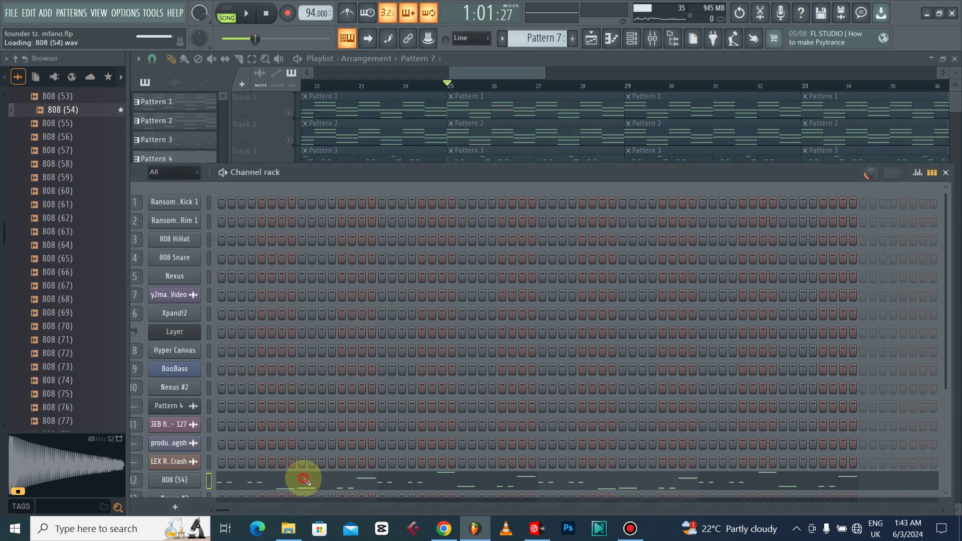
# Step: Reopen the 808 (54) notes from the channel rack during playback, and return to the playlist with playback stopped
pyautogui.click(301, 477)
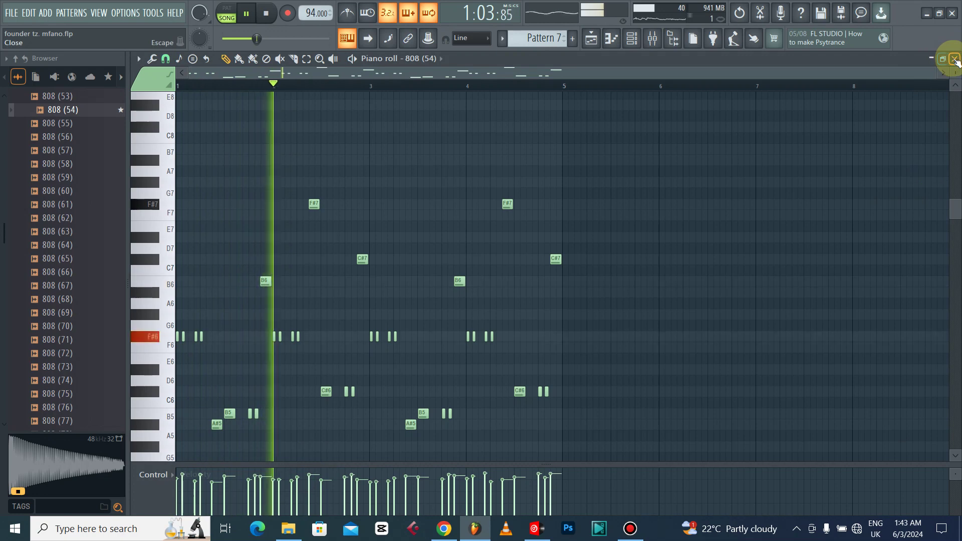
pyautogui.click(955, 59)
pyautogui.click(242, 113)
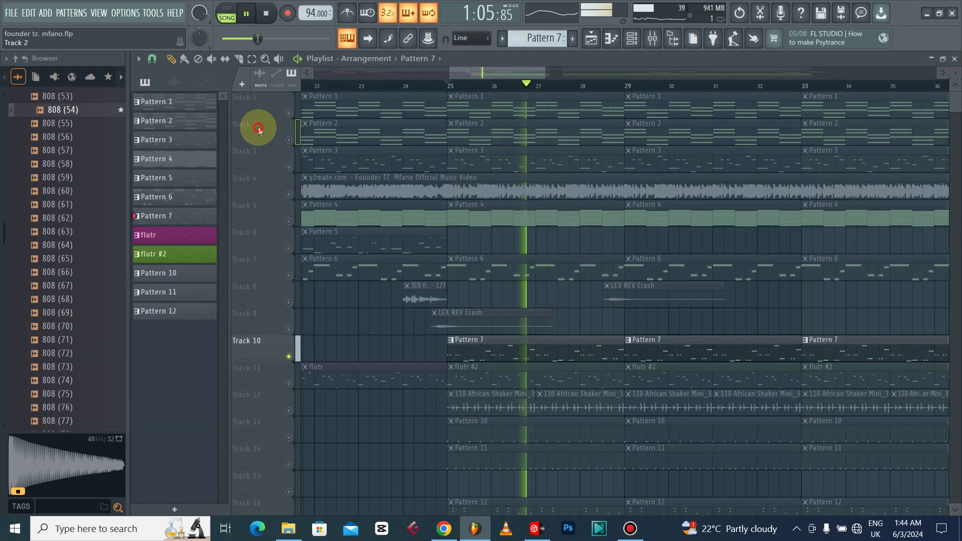
pyautogui.press('space')
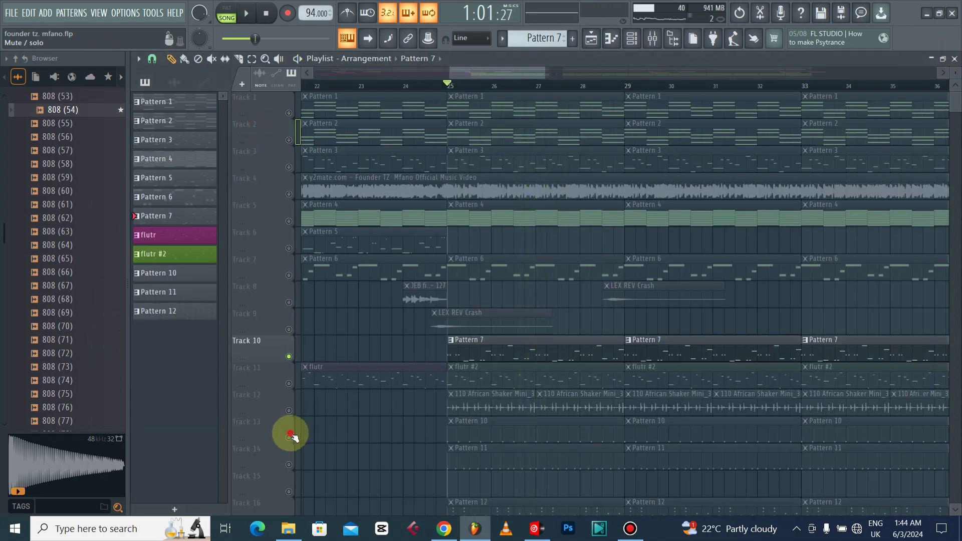
# Step: Unmute Tracks 13 and 14 and play them together with Track 10 from bar 25, and stop playback
pyautogui.click(289, 437)
pyautogui.click(290, 462)
pyautogui.press('space')
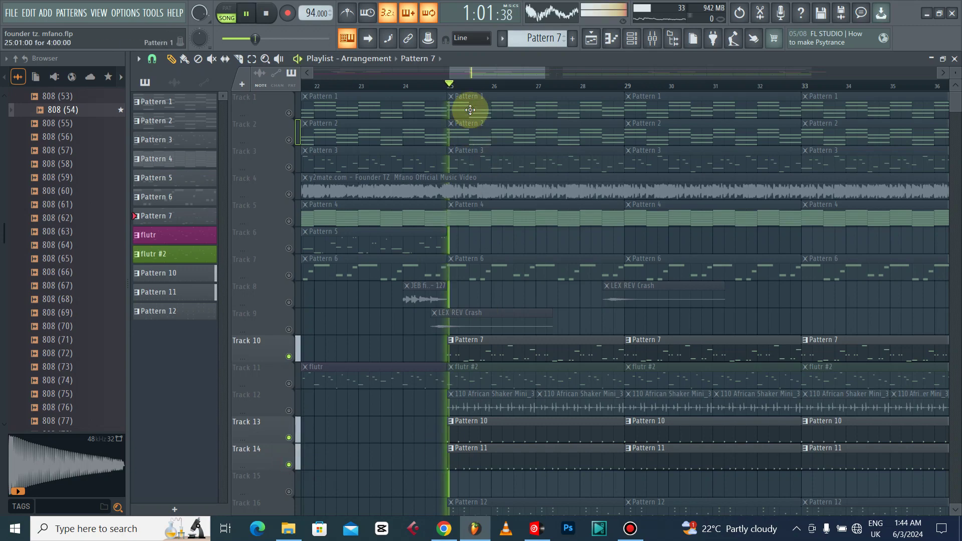
pyautogui.scroll(-3, 471, 83)
pyautogui.scroll(-4, 474, 86)
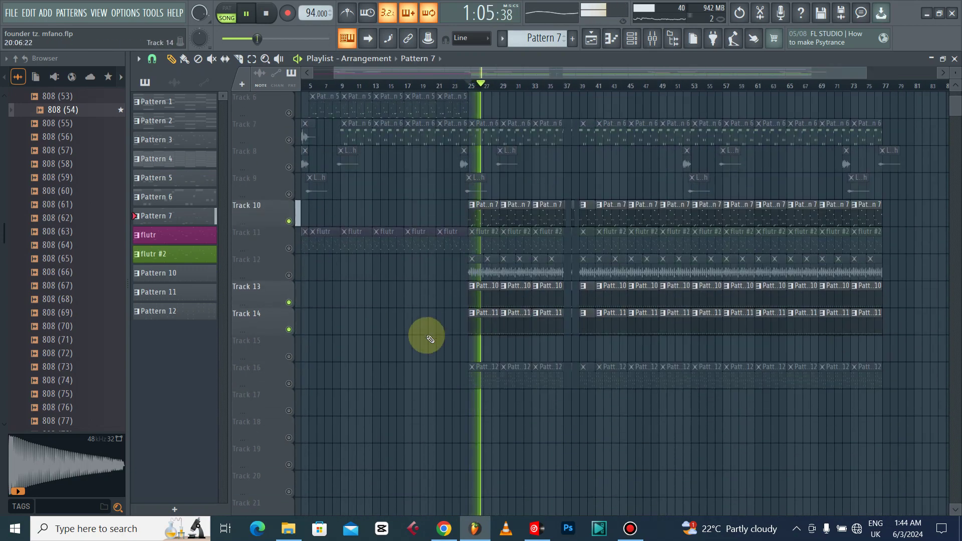
pyautogui.press('space')
# Step: Unmute Track 16 and play it with the other active tracks while viewing the Pattern 12 notes in the piano roll
pyautogui.click(288, 382)
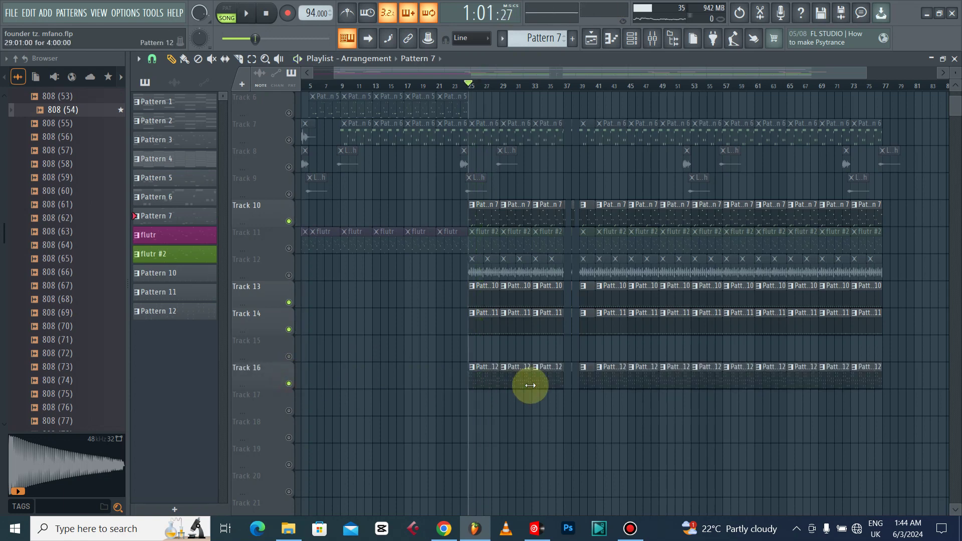
pyautogui.doubleClick(482, 377)
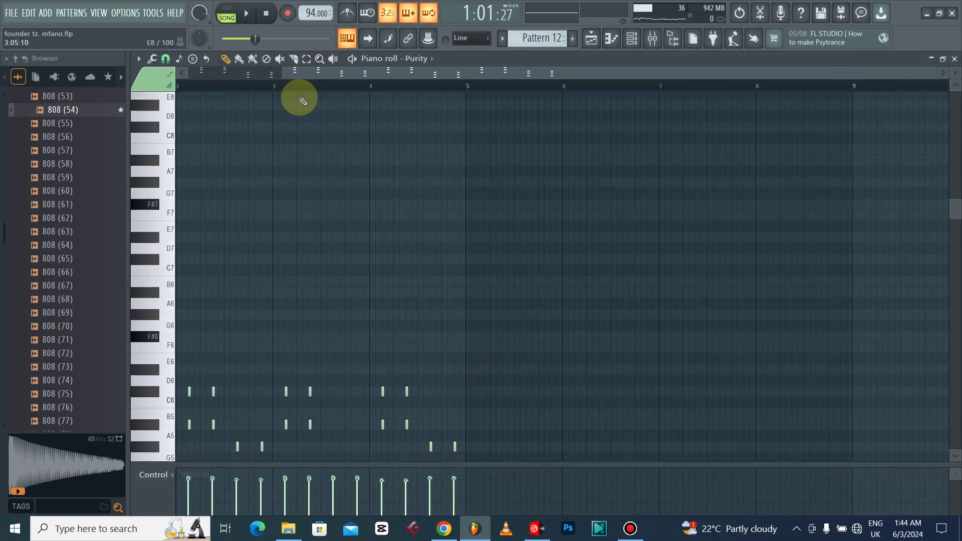
pyautogui.scroll(-6, 320, 263)
pyautogui.press('space')
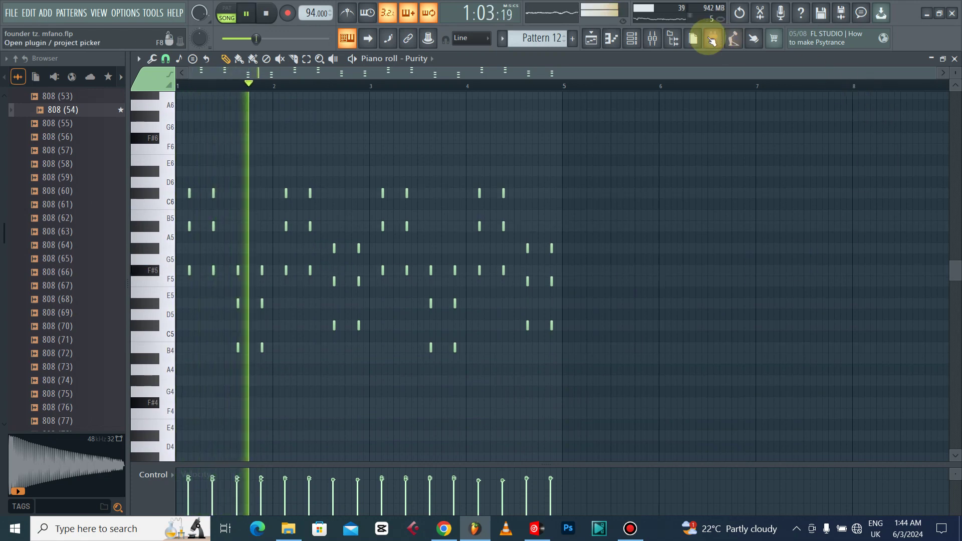
# Step: Show the Purity channel's Karimba preset from the channel rack, close the plugin and return to the Pattern 12 notes
pyautogui.click(632, 39)
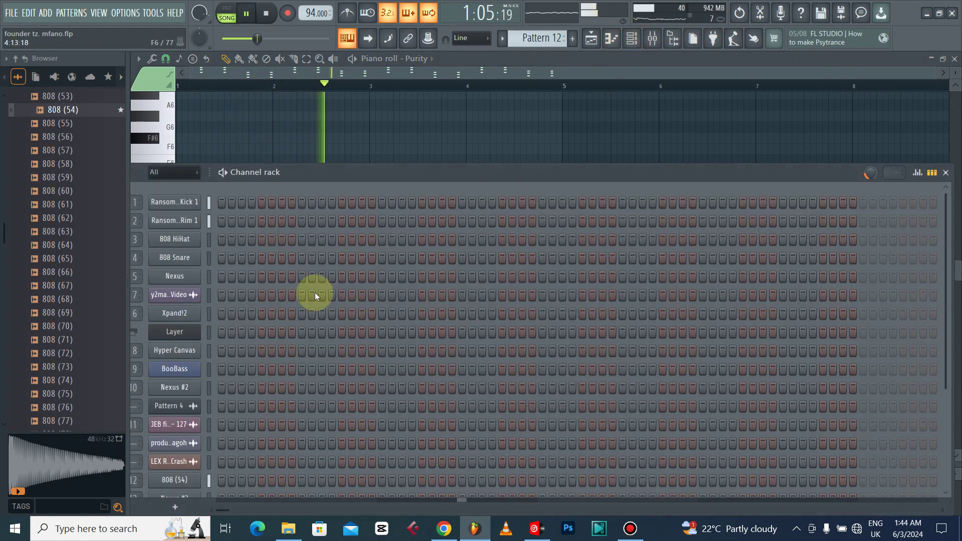
pyautogui.scroll(-5, 178, 401)
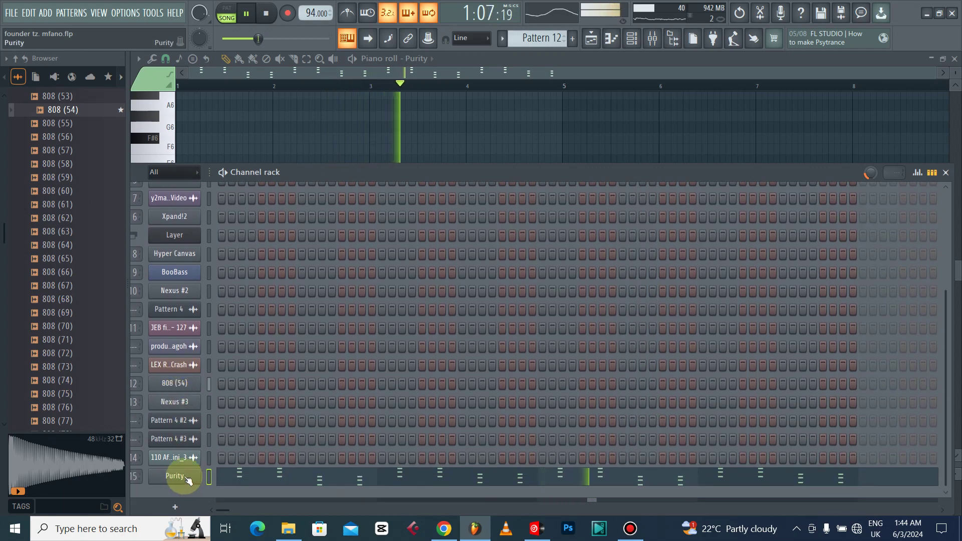
pyautogui.click(181, 476)
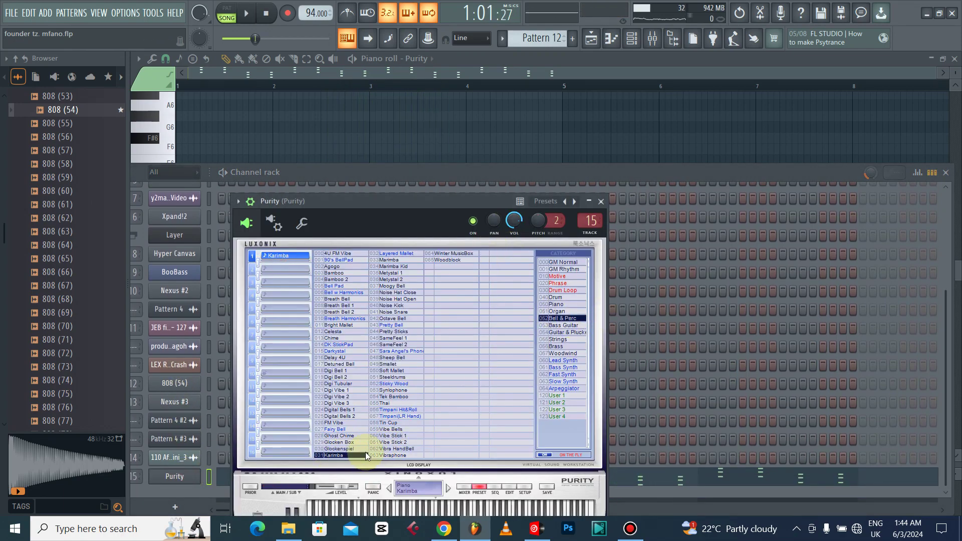
pyautogui.click(601, 201)
pyautogui.click(419, 88)
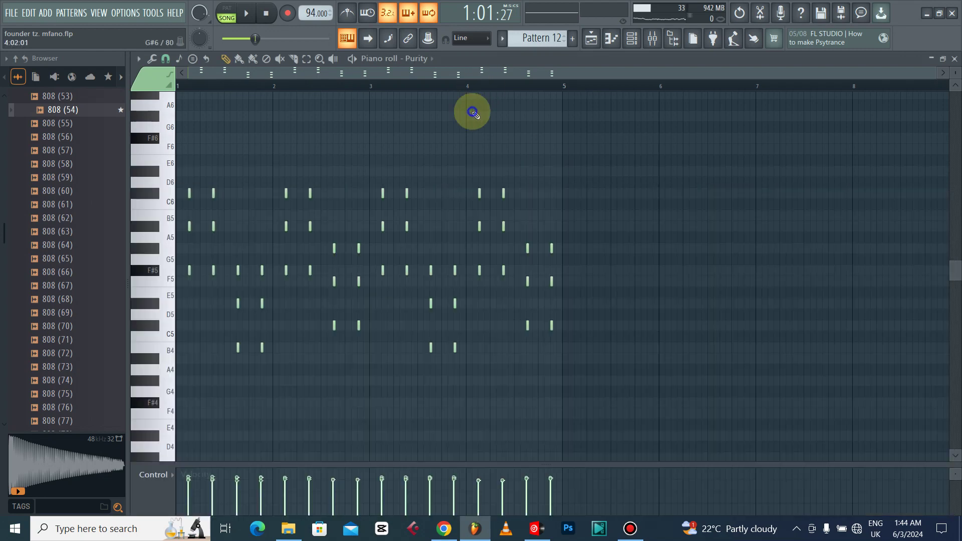
# Step: Play the active tracks again, return to the playlist, unmute Track 11 to hear it with them, and stop playback
pyautogui.press('space')
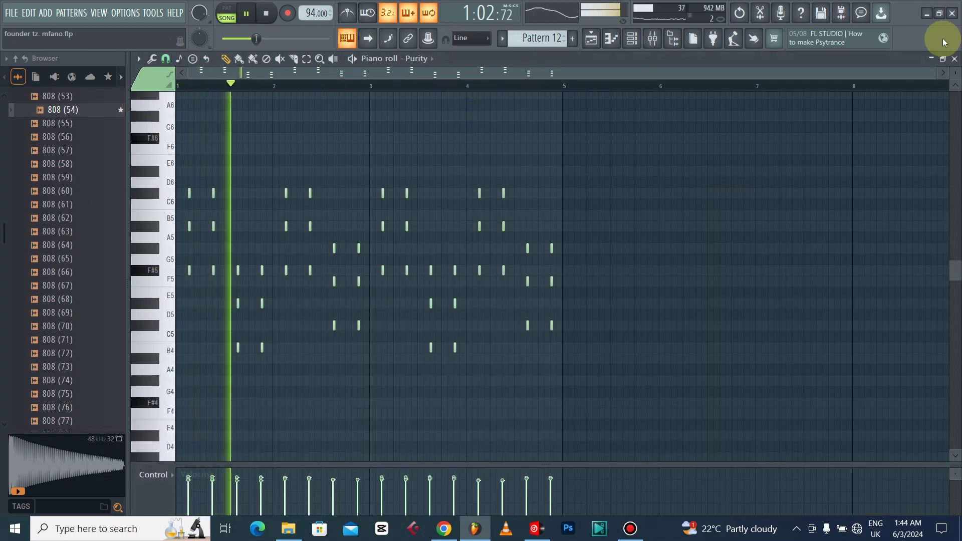
pyautogui.click(955, 59)
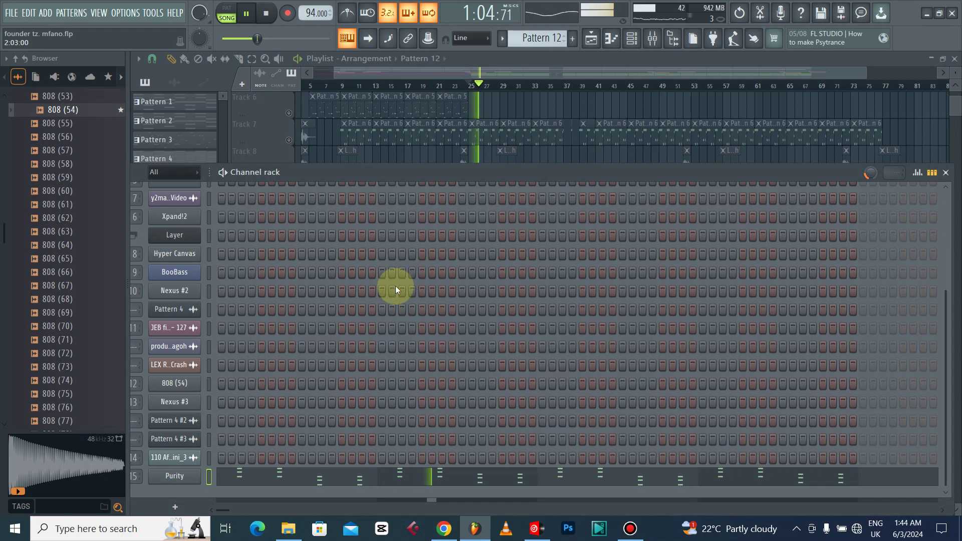
pyautogui.click(329, 154)
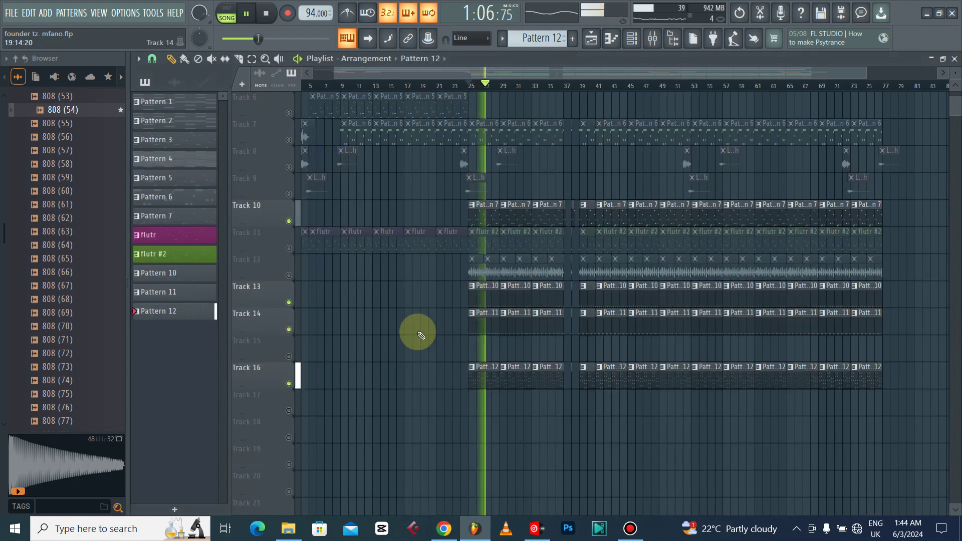
pyautogui.click(289, 248)
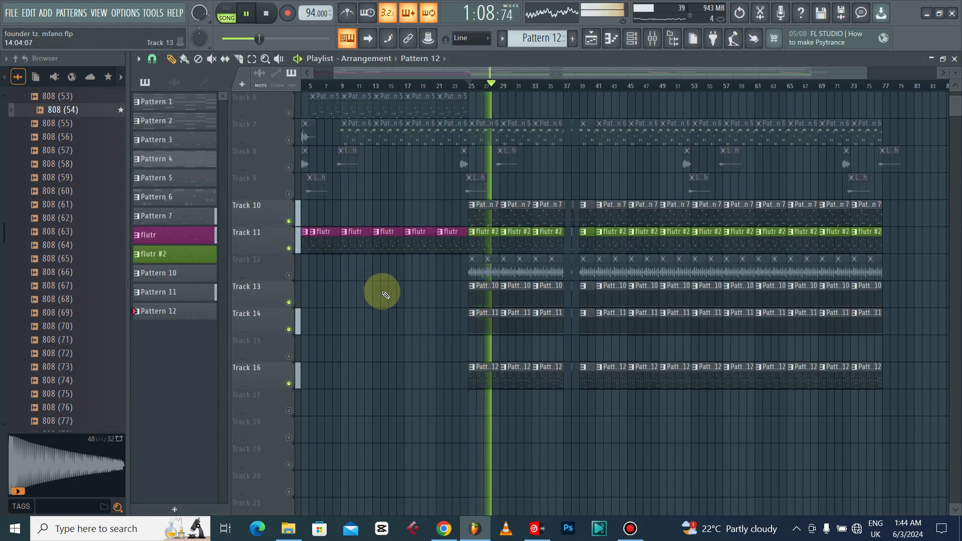
pyautogui.scroll(5, 383, 294)
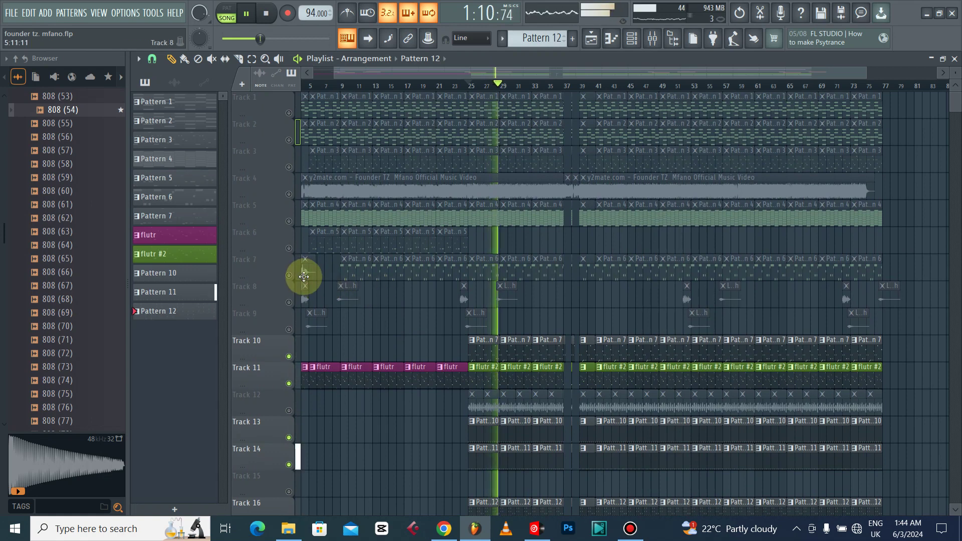
pyautogui.press('space')
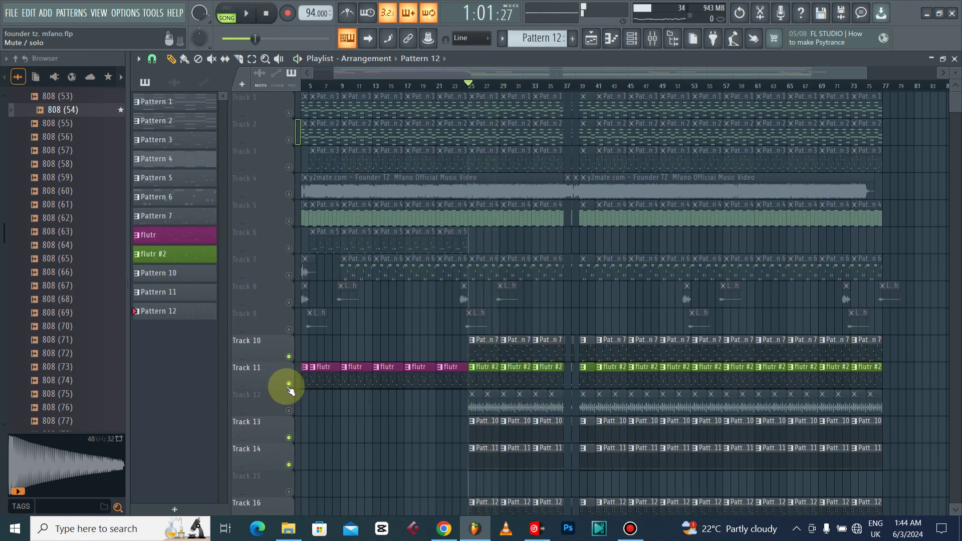
# Step: Solo Track 11 and play it while viewing the flutr #2 notes in the piano roll, and stop playback
pyautogui.keyDown('ctrl'); pyautogui.click(290, 384); pyautogui.keyUp('ctrl')
pyautogui.doubleClick(477, 369)
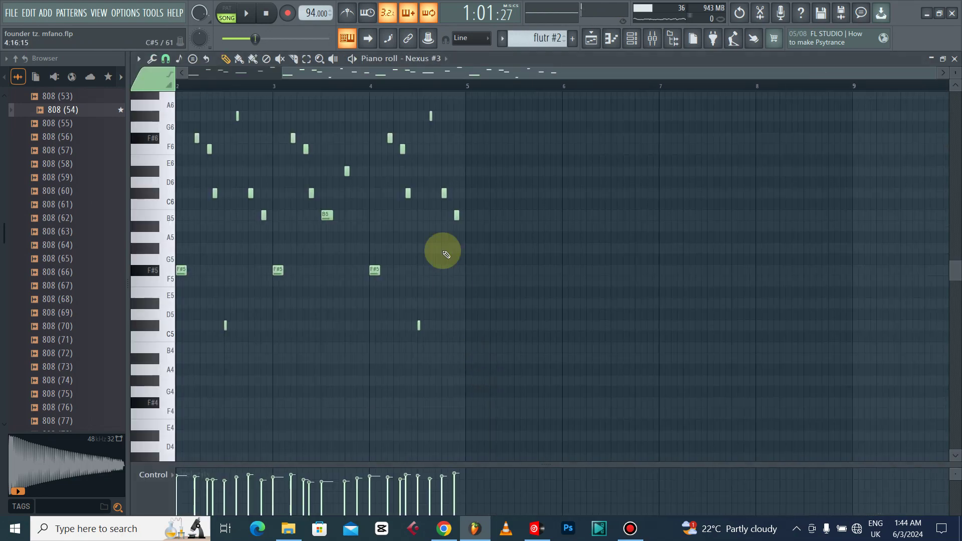
pyautogui.press('space')
pyautogui.scroll(5, 436, 251)
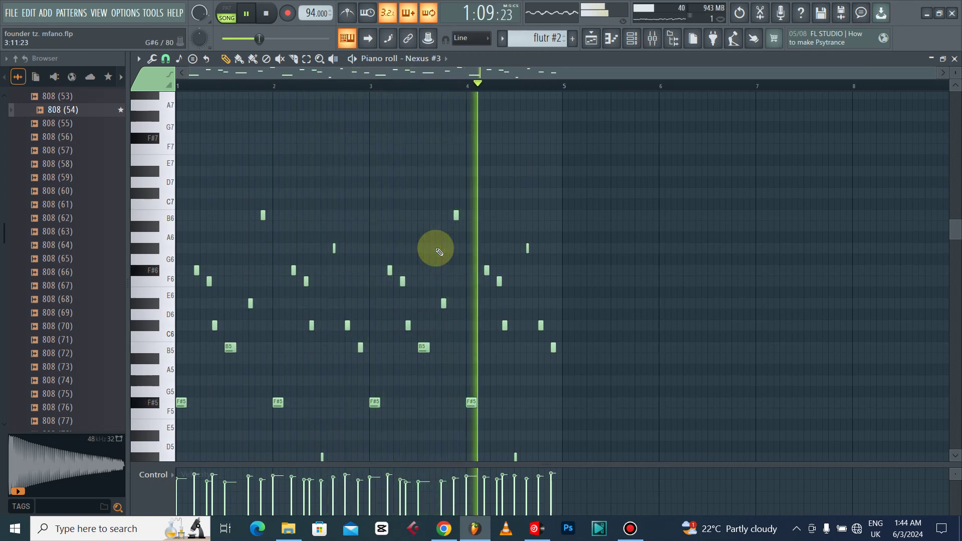
pyautogui.scroll(-5, 440, 252)
pyautogui.scroll(3, 440, 252)
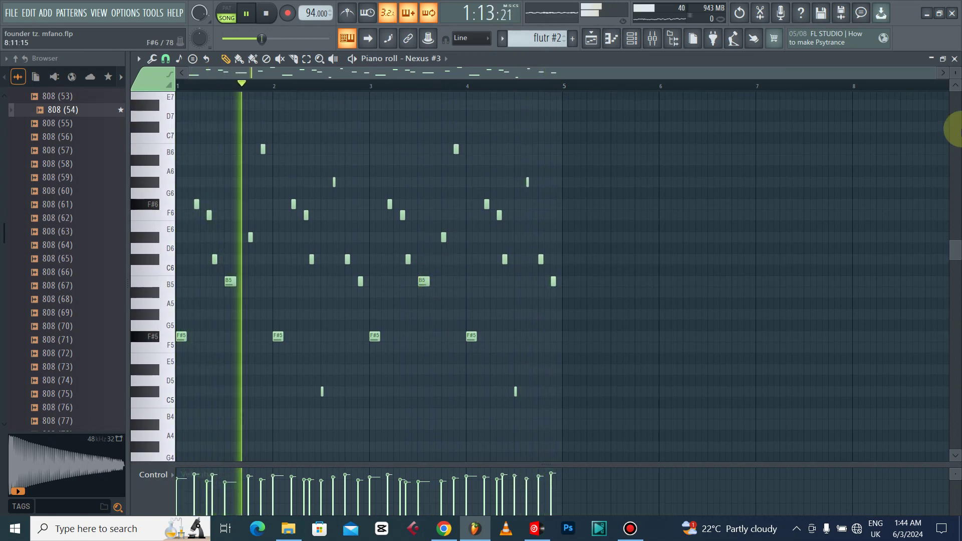
pyautogui.press('space')
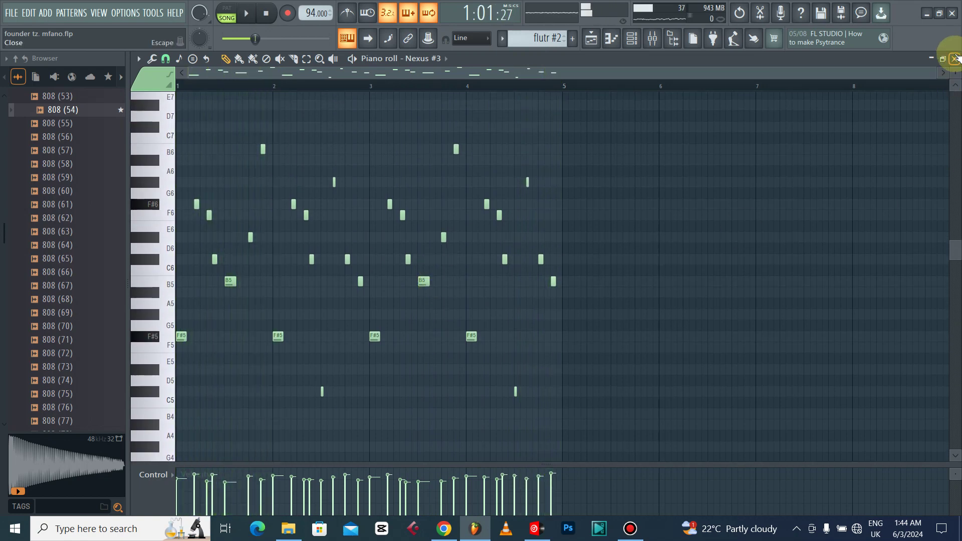
# Step: Show the Nexus #3 channel's Dance Piccolo preset in the Woodwinds category, and close the plugin and the channel rack
pyautogui.click(955, 59)
pyautogui.click(633, 39)
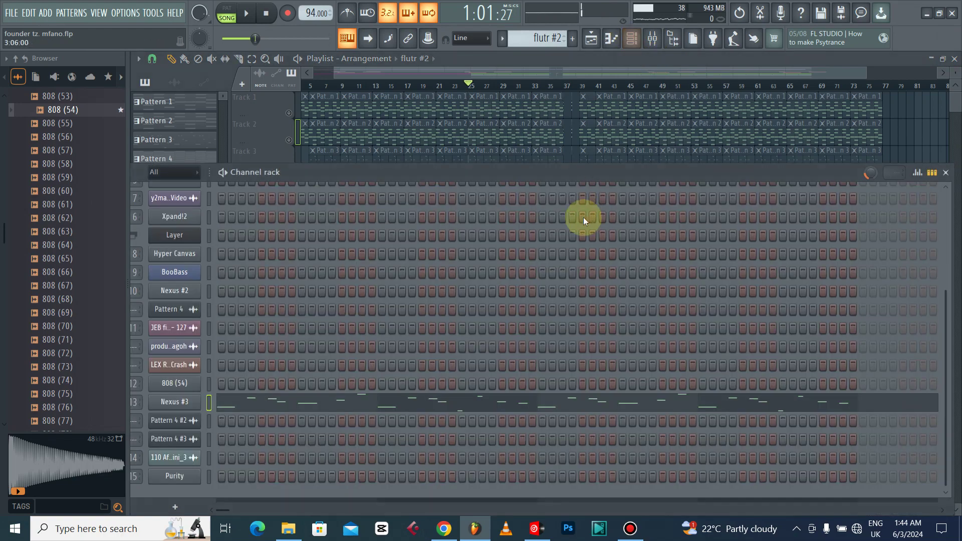
pyautogui.click(175, 402)
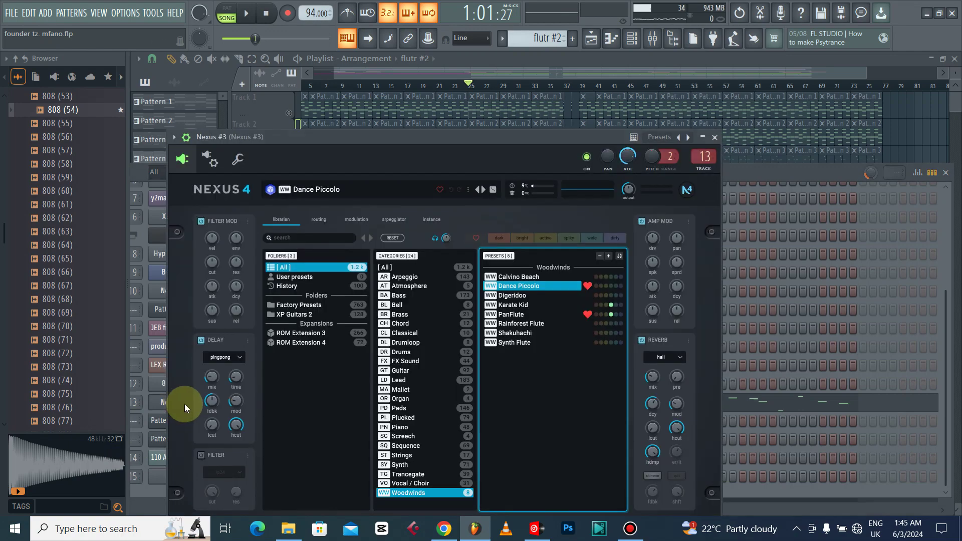
pyautogui.click(408, 492)
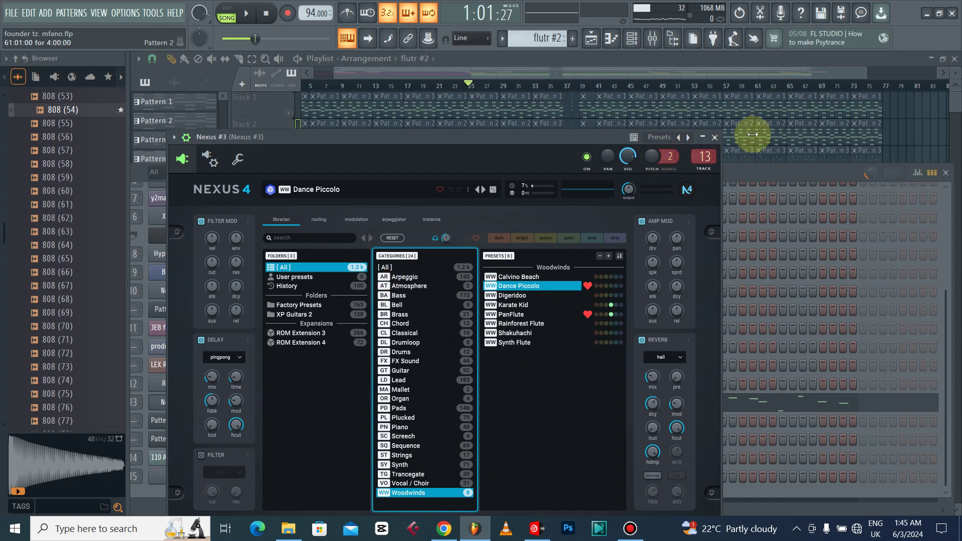
pyautogui.press('Escape')
pyautogui.moveTo(808, 172); pyautogui.dragTo(526, 174)
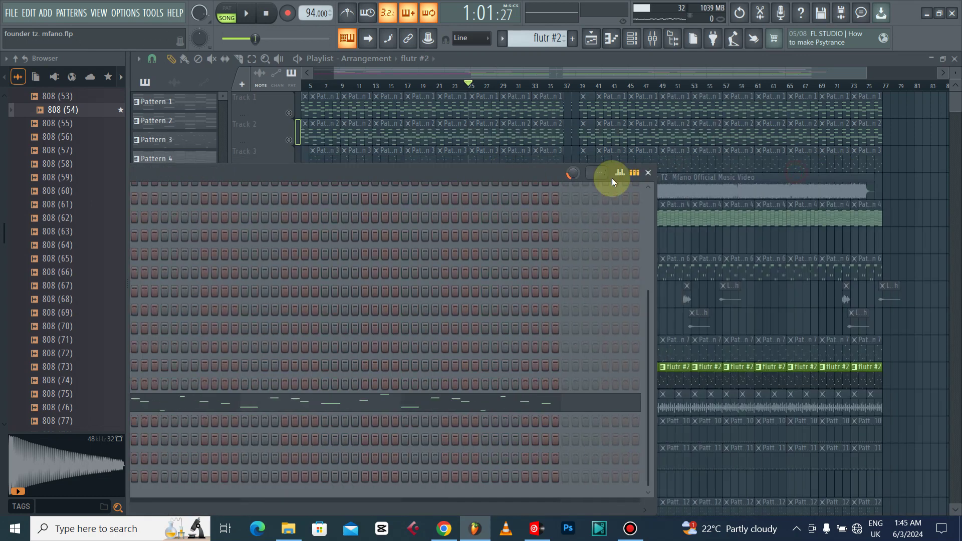
pyautogui.click(651, 173)
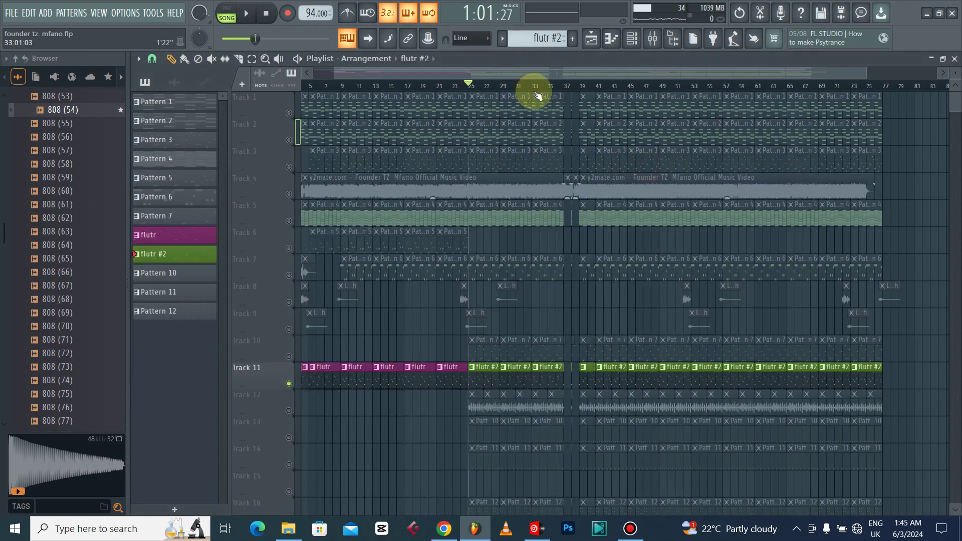
# Step: Unmute all the other tracks in the playlist and play the full arrangement from bar 25
pyautogui.scroll(5, 469, 85)
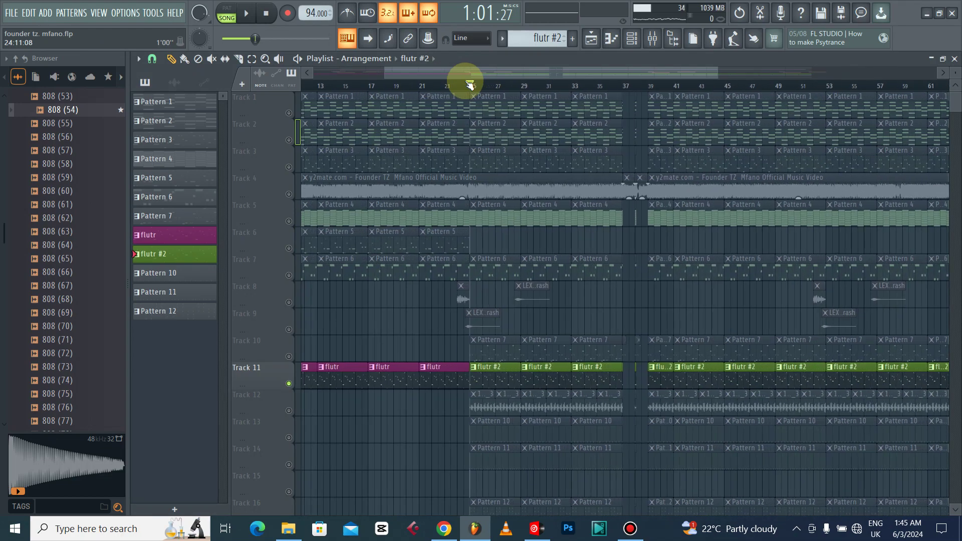
pyautogui.scroll(-6, 469, 84)
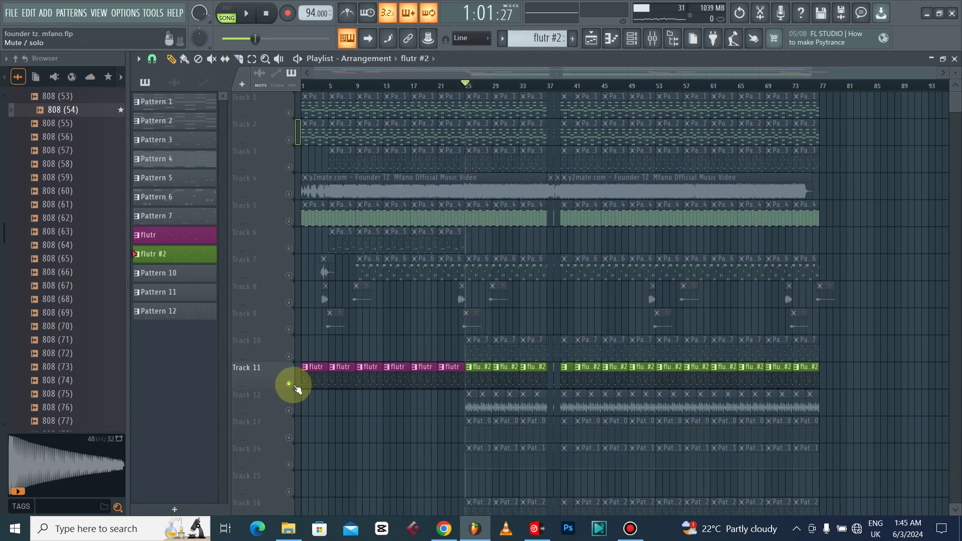
pyautogui.click(289, 113)
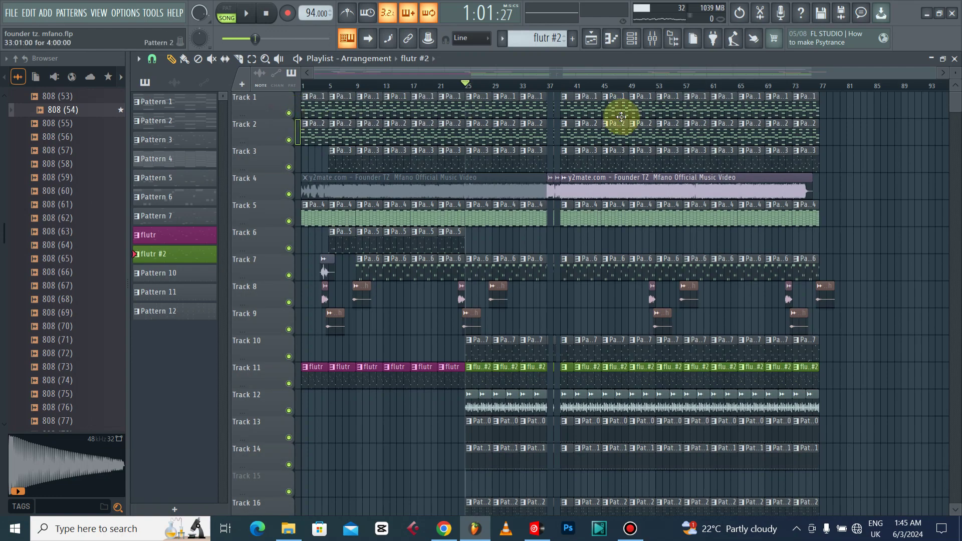
pyautogui.scroll(4, 510, 91)
pyautogui.press('space')
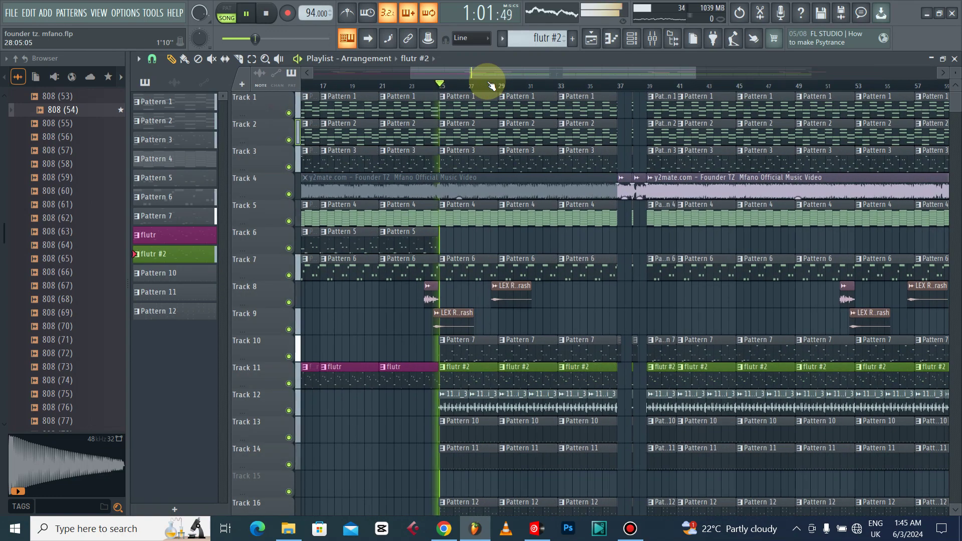
pyautogui.scroll(-4, 491, 85)
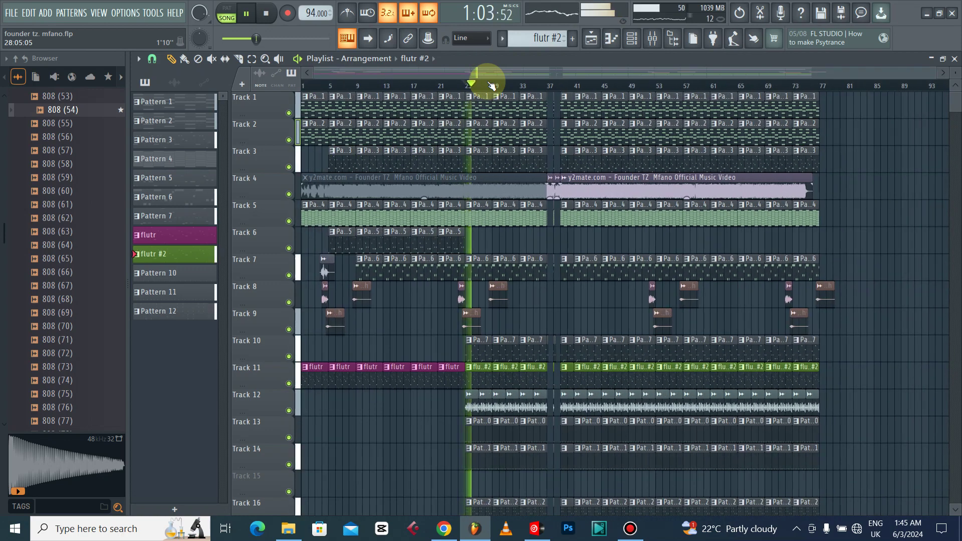
# Step: Mute the remaining Founder TZ Mfano Official Music Video audio clips on Track 4 while the arrangement plays
pyautogui.click(212, 59)
pyautogui.click(622, 196)
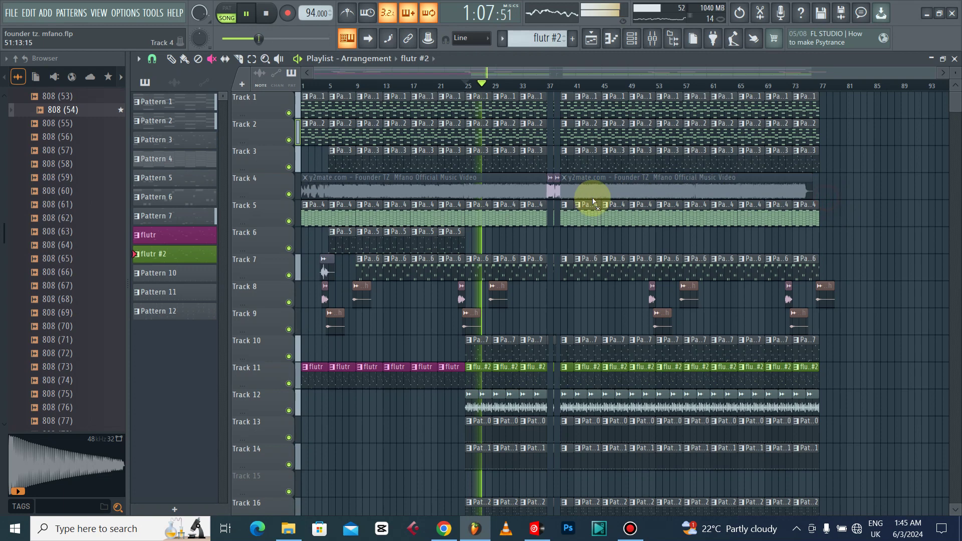
pyautogui.click(580, 189)
pyautogui.click(532, 187)
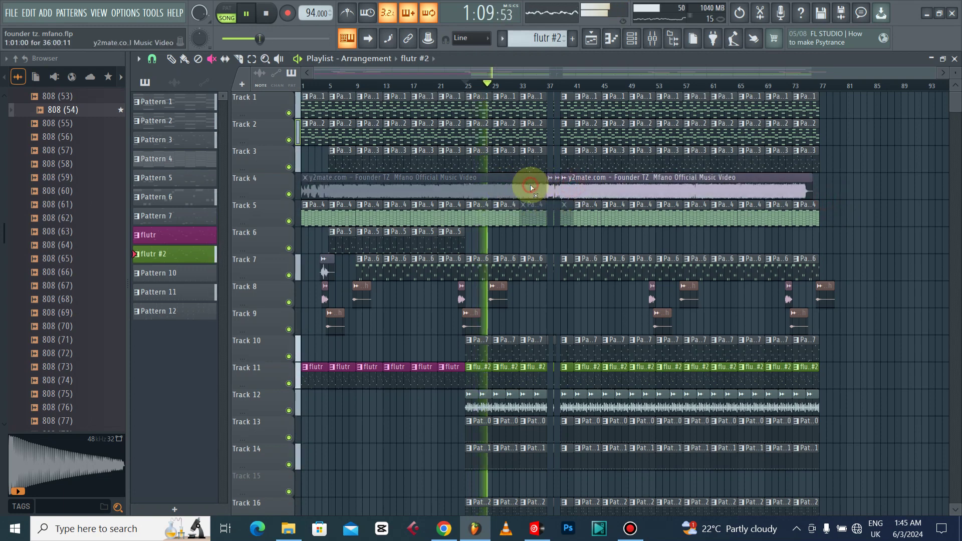
pyautogui.click(576, 184)
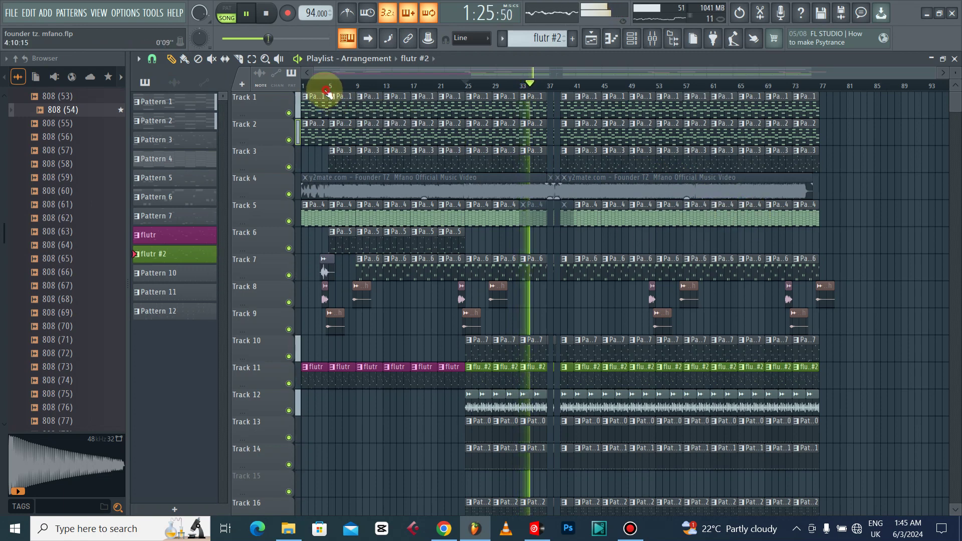
# Step: Restart playback from bar 1 and look over all the playlist tracks
pyautogui.moveTo(328, 92); pyautogui.dragTo(208, 108)
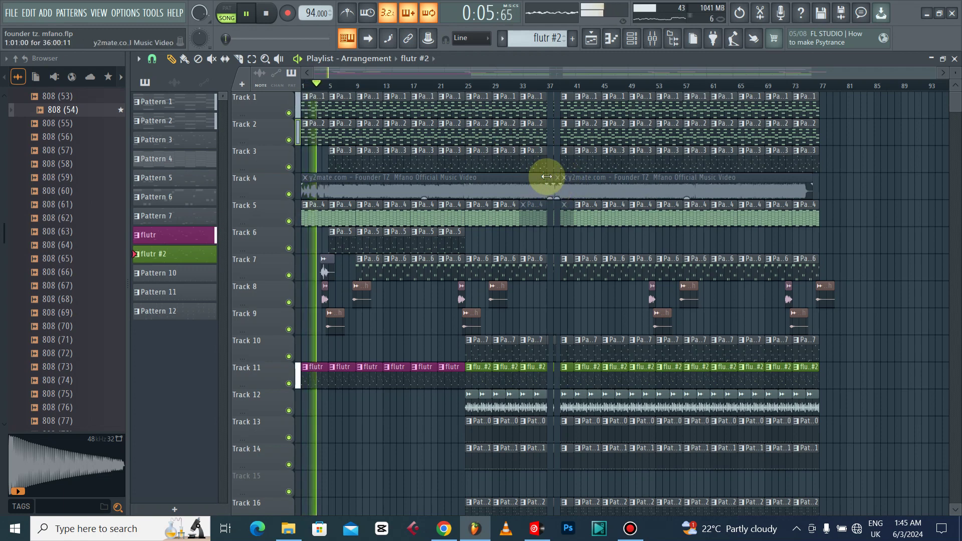
pyautogui.scroll(-3, 506, 198)
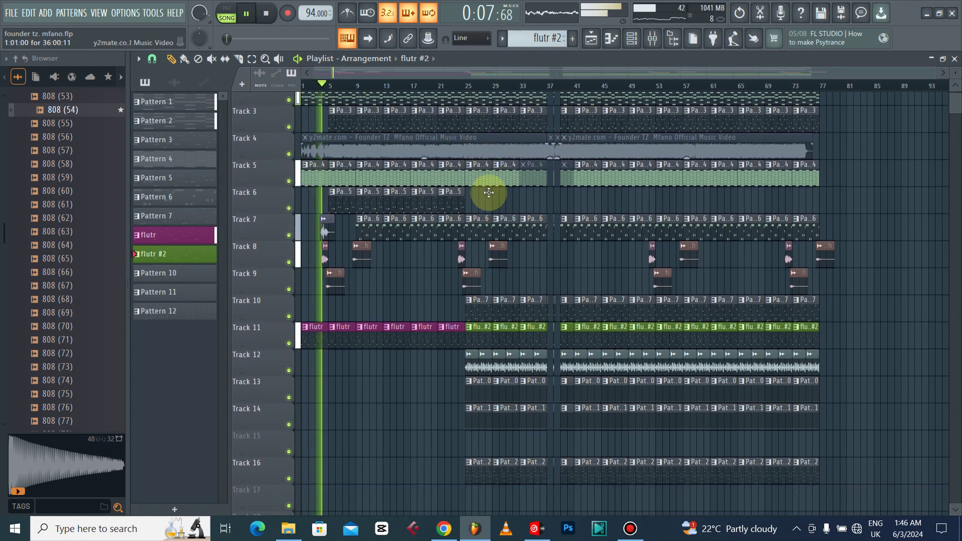
pyautogui.scroll(3, 505, 197)
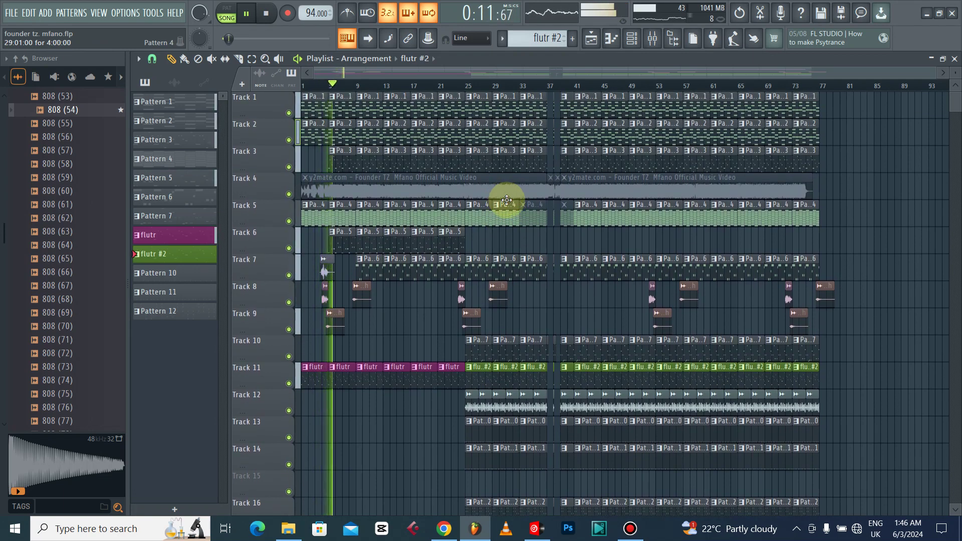
# Step: Show the project's export format options and dismiss them without exporting
pyautogui.click(11, 13)
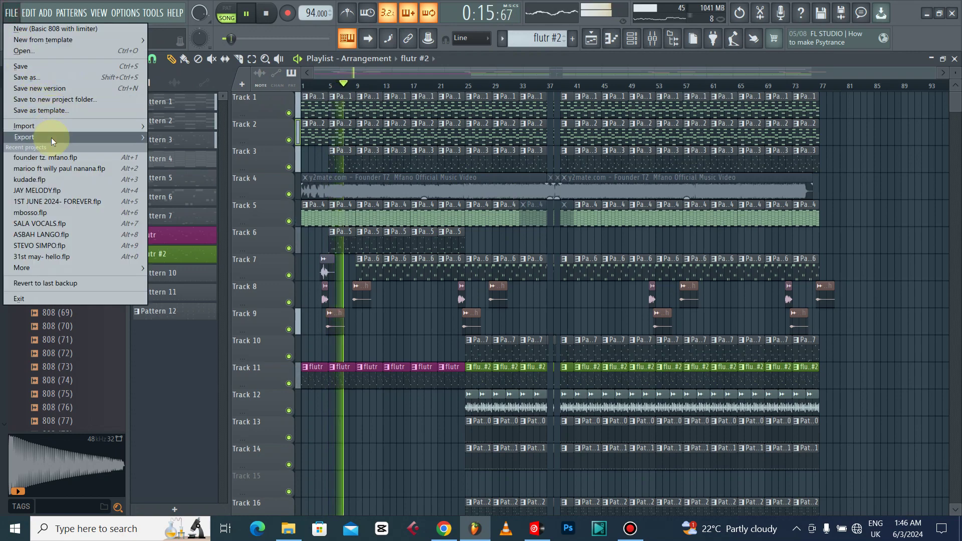
pyautogui.moveTo(51, 137)
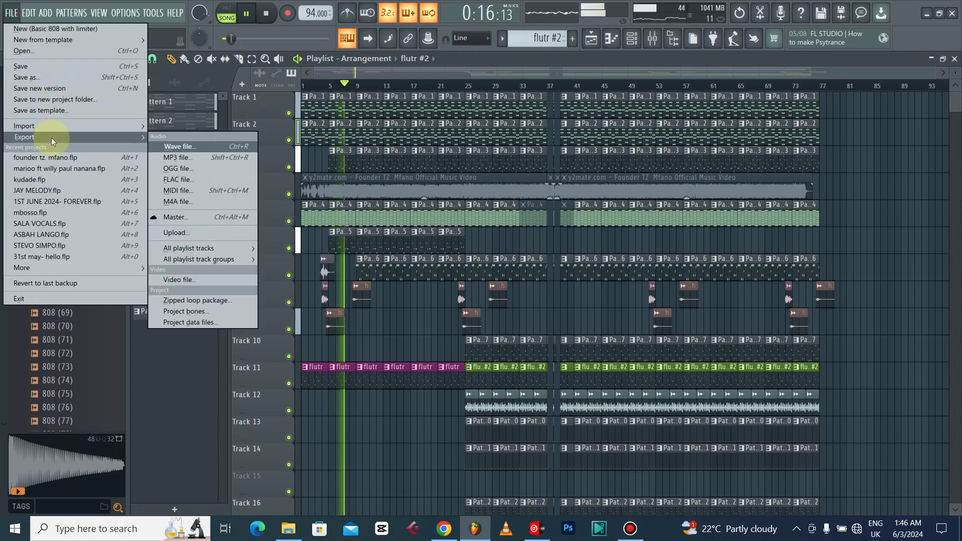
pyautogui.click(384, 263)
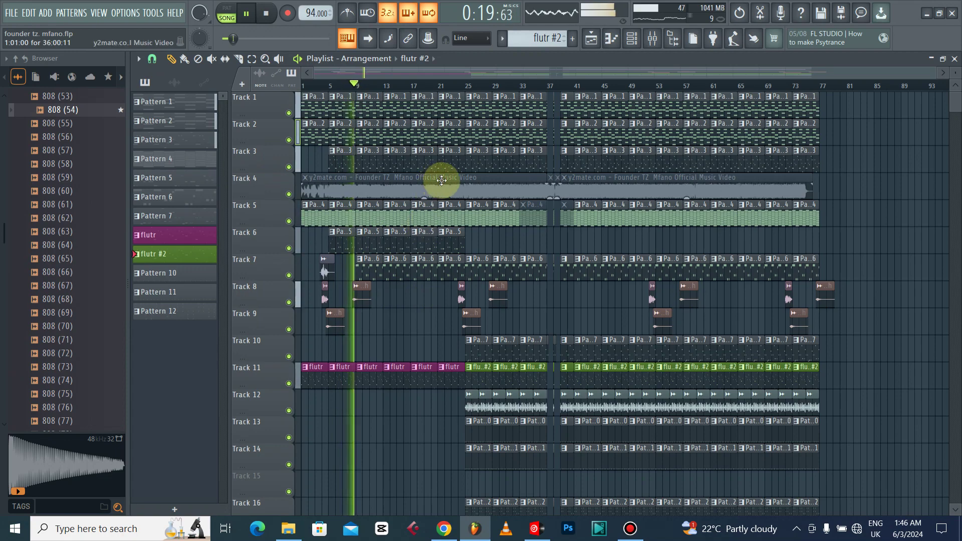
# Step: Play the arrangement from about bar 51 with all the instrument tracks active
pyautogui.scroll(-5, 608, 187)
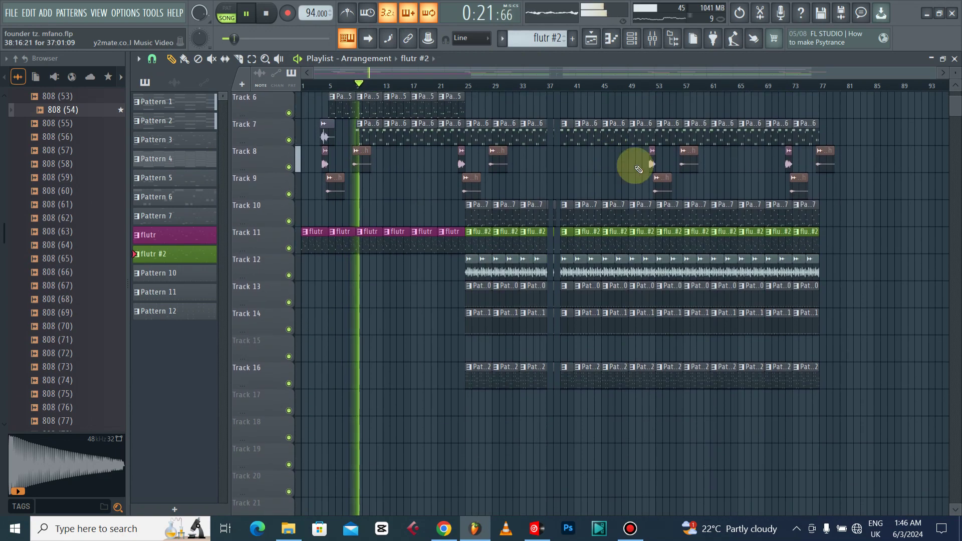
pyautogui.click(647, 85)
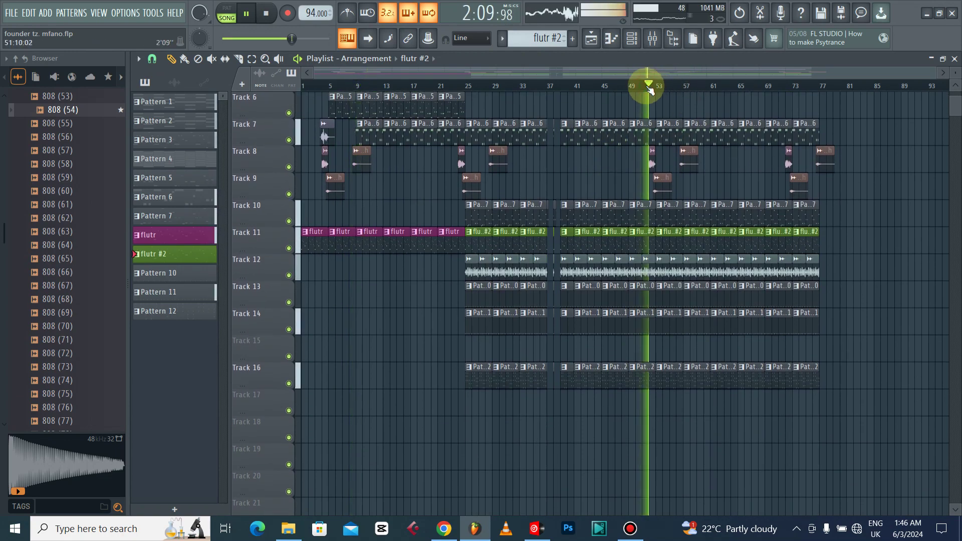
pyautogui.scroll(5, 710, 345)
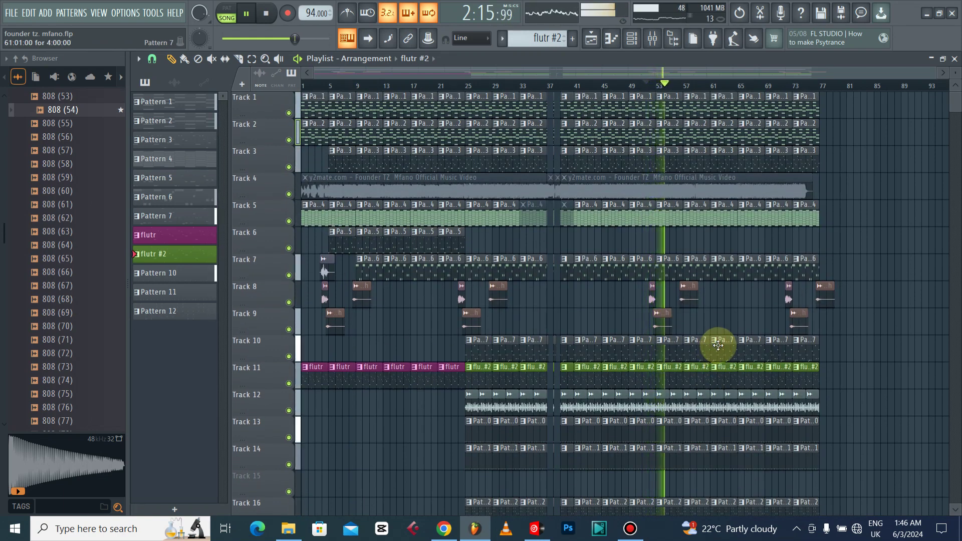
pyautogui.scroll(-2, 719, 345)
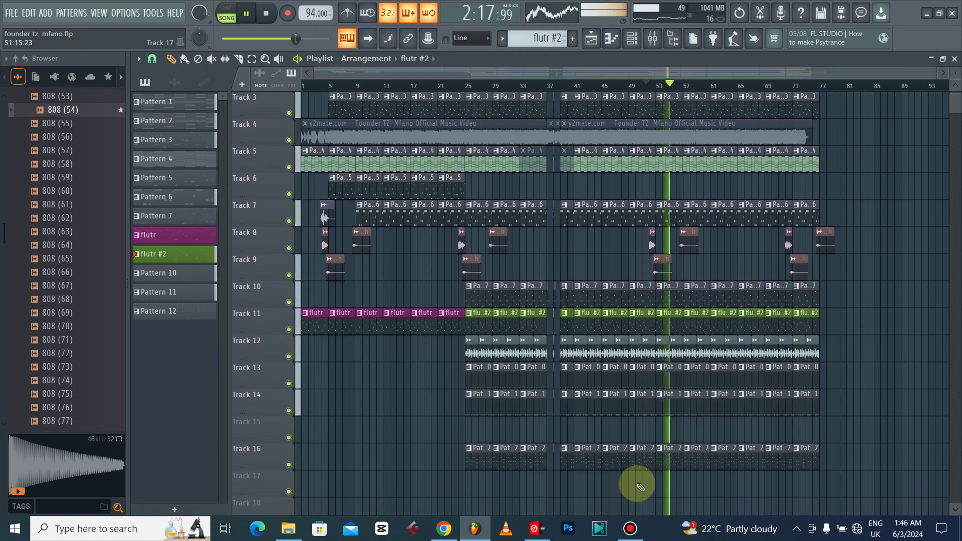
# Step: Stop the arrangement's playback and switch to the Bandicam recorder window
pyautogui.click(631, 529)
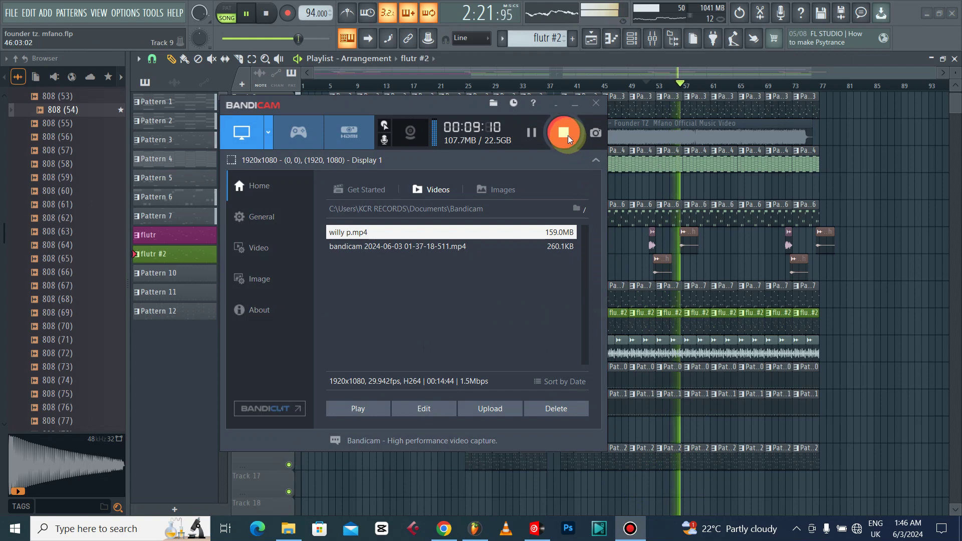
pyautogui.click(578, 106)
pyautogui.press('space')
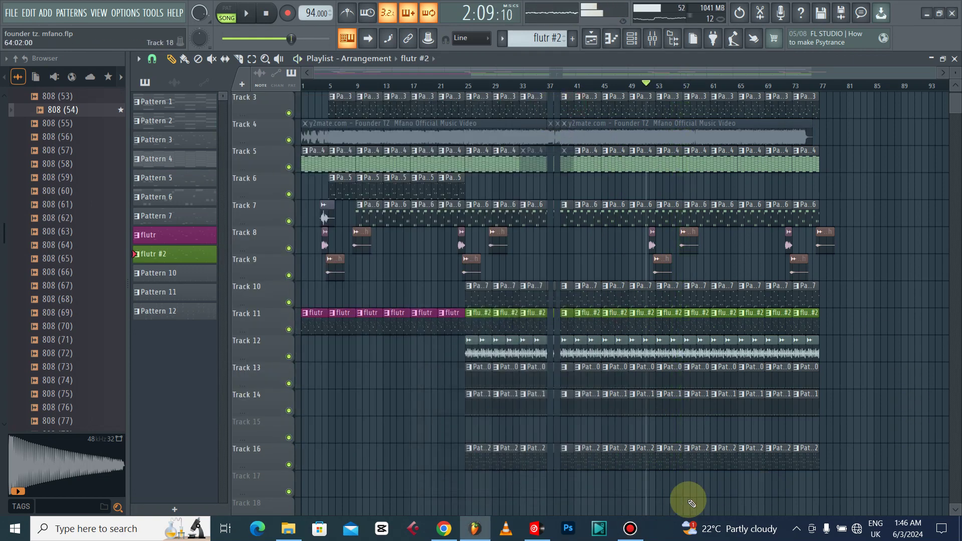
pyautogui.click(608, 447)
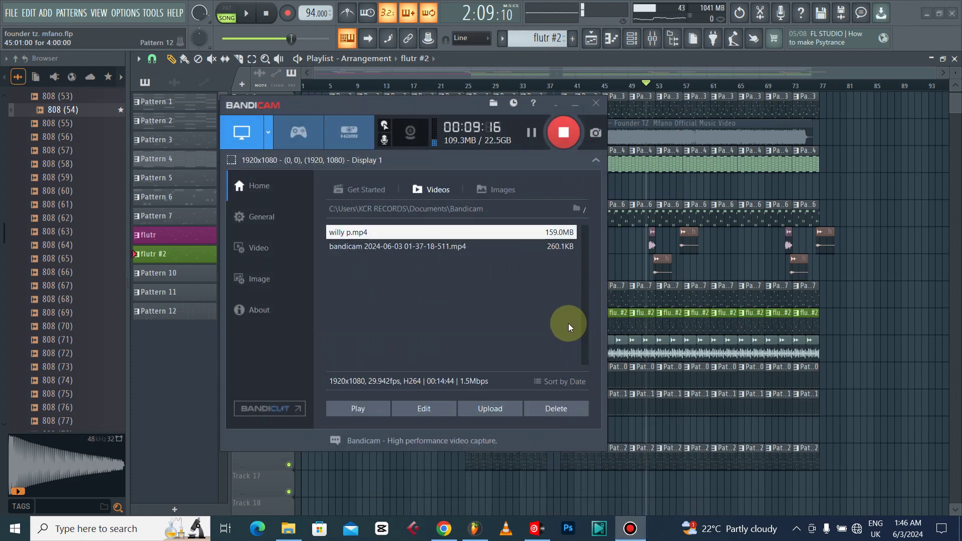